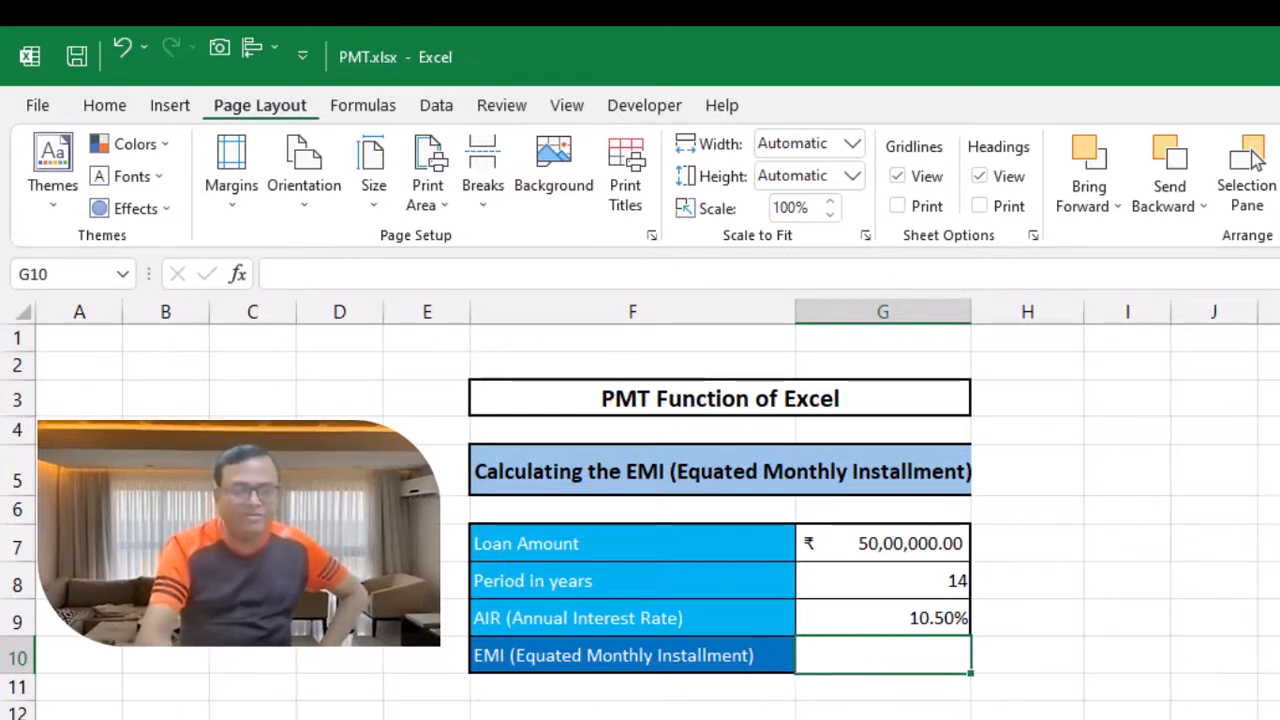
Step: Start a PMT formula in the EMI cell with the annual interest rate divided by 12 as the rate
type("=")
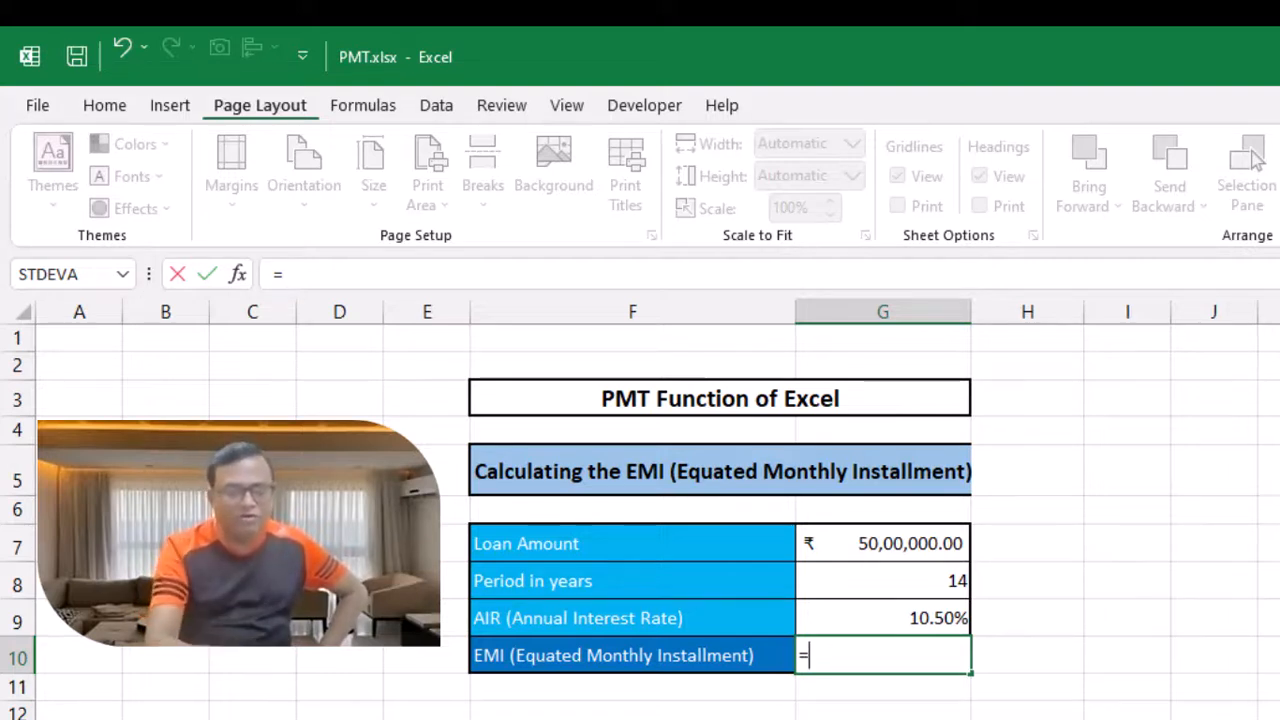
type("pmt")
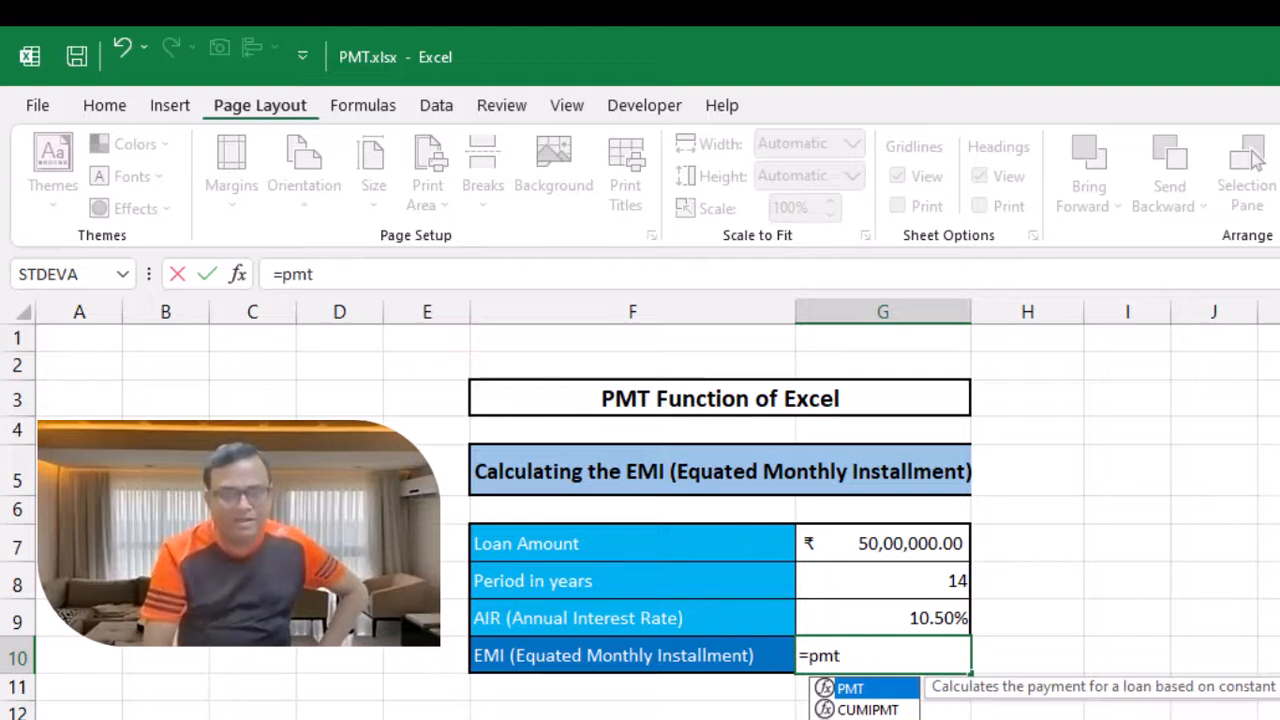
type("(")
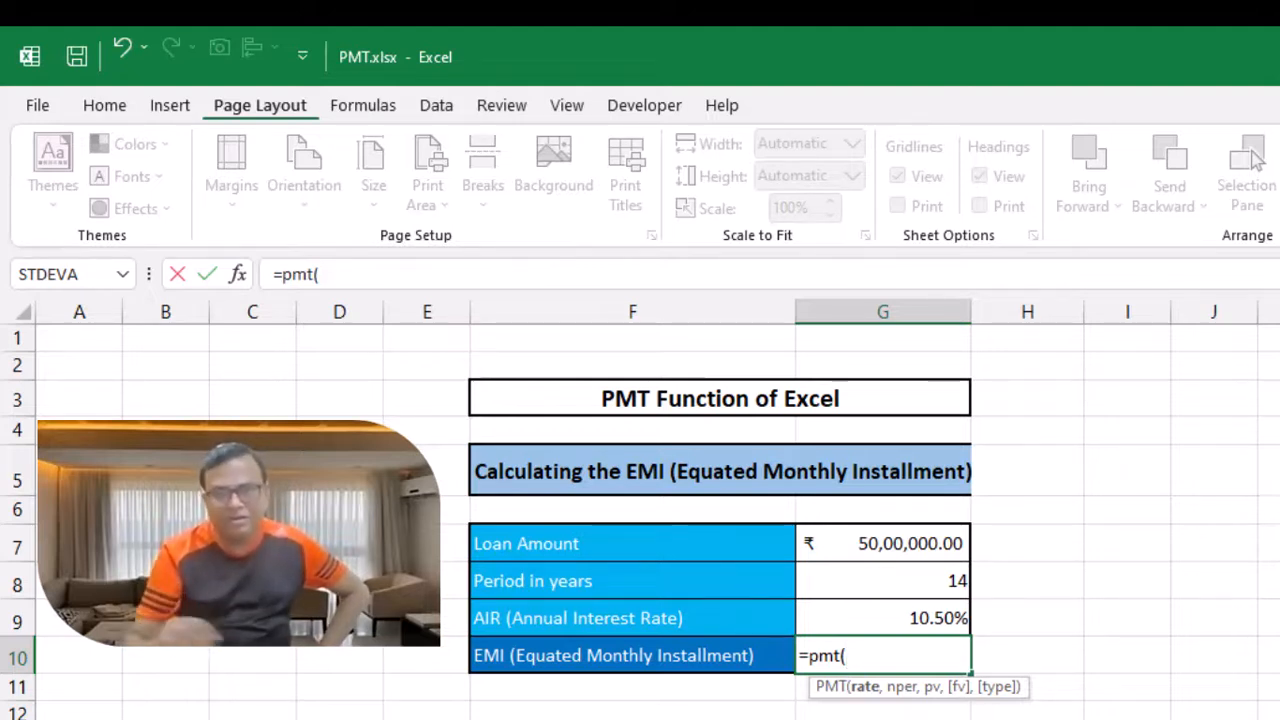
left_click(922, 620)
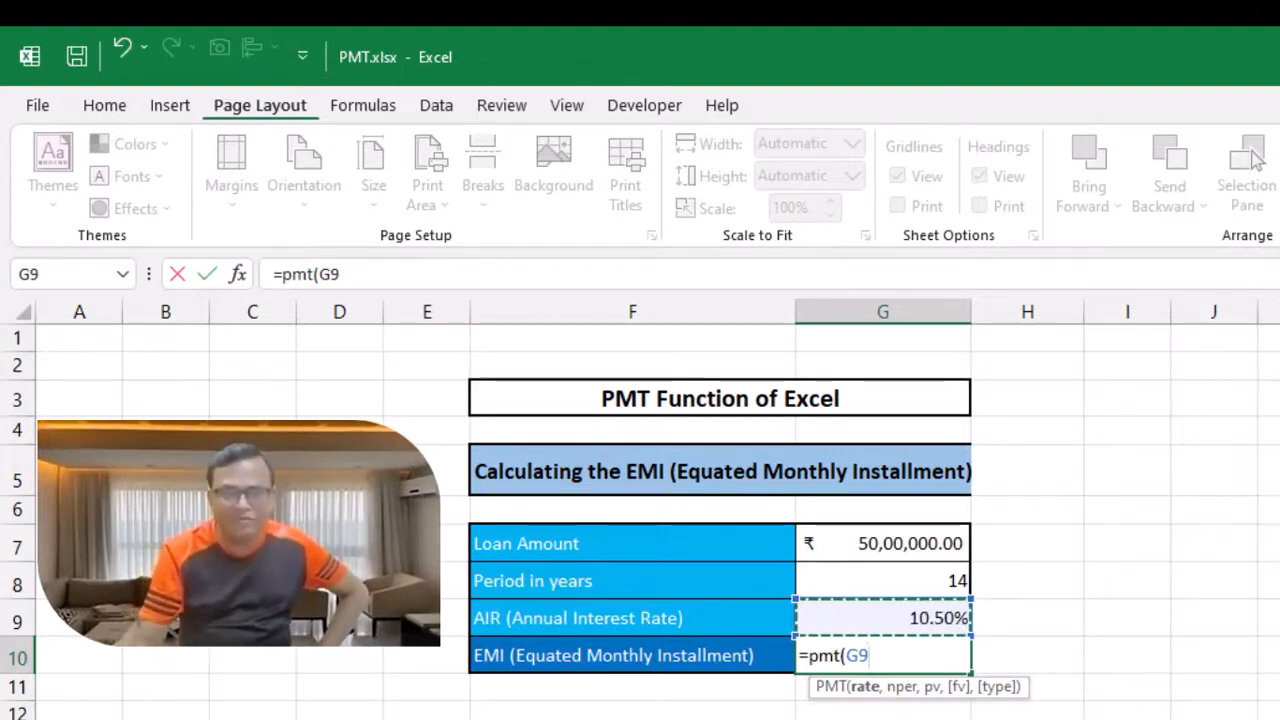
type("/")
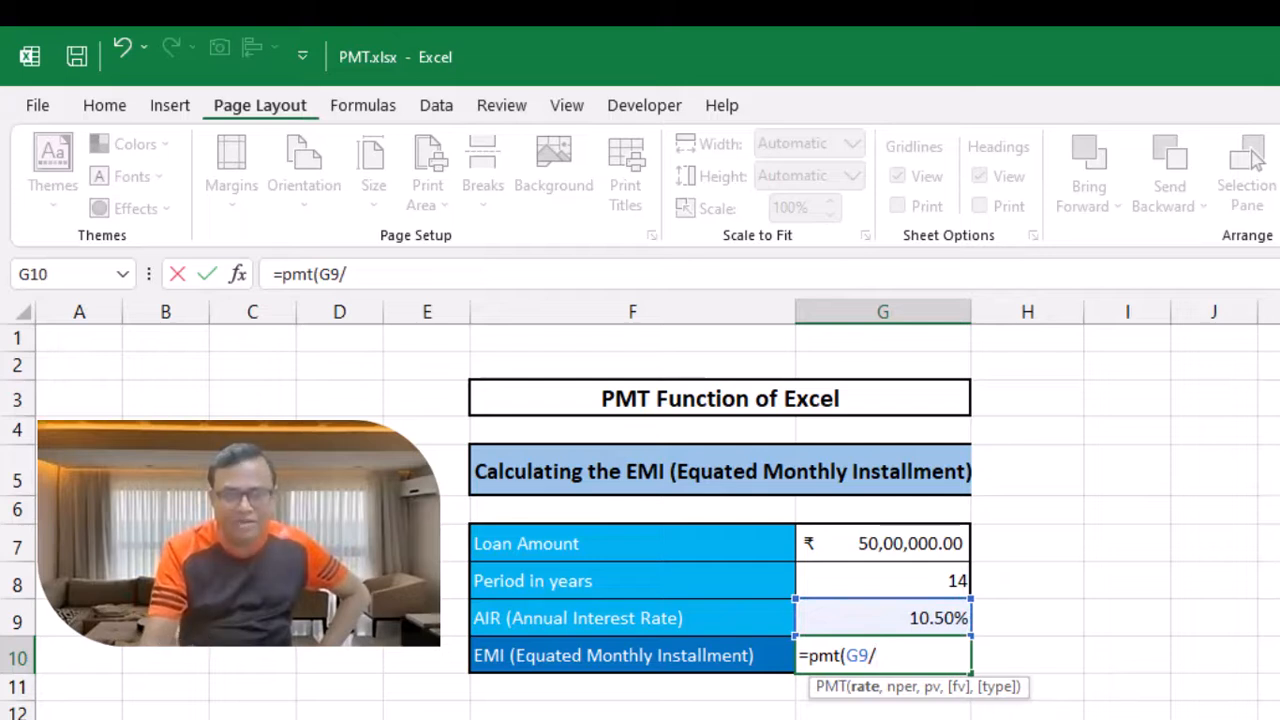
type("12")
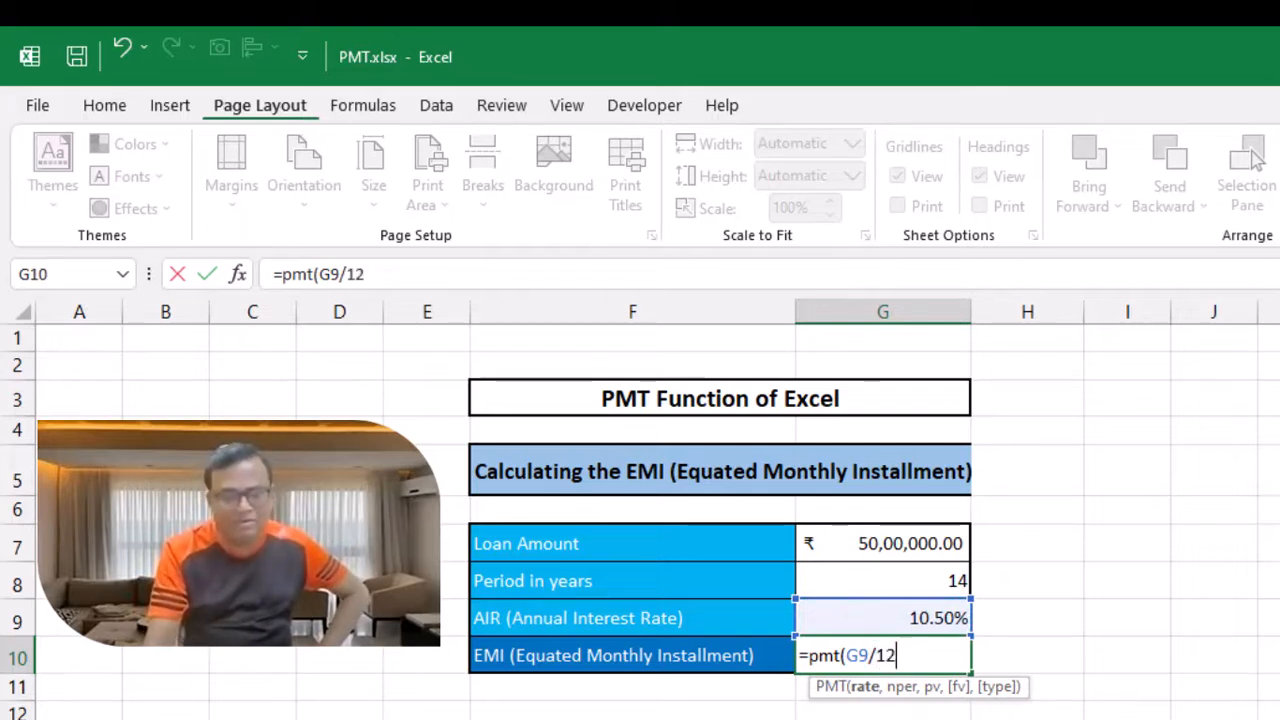
type(",")
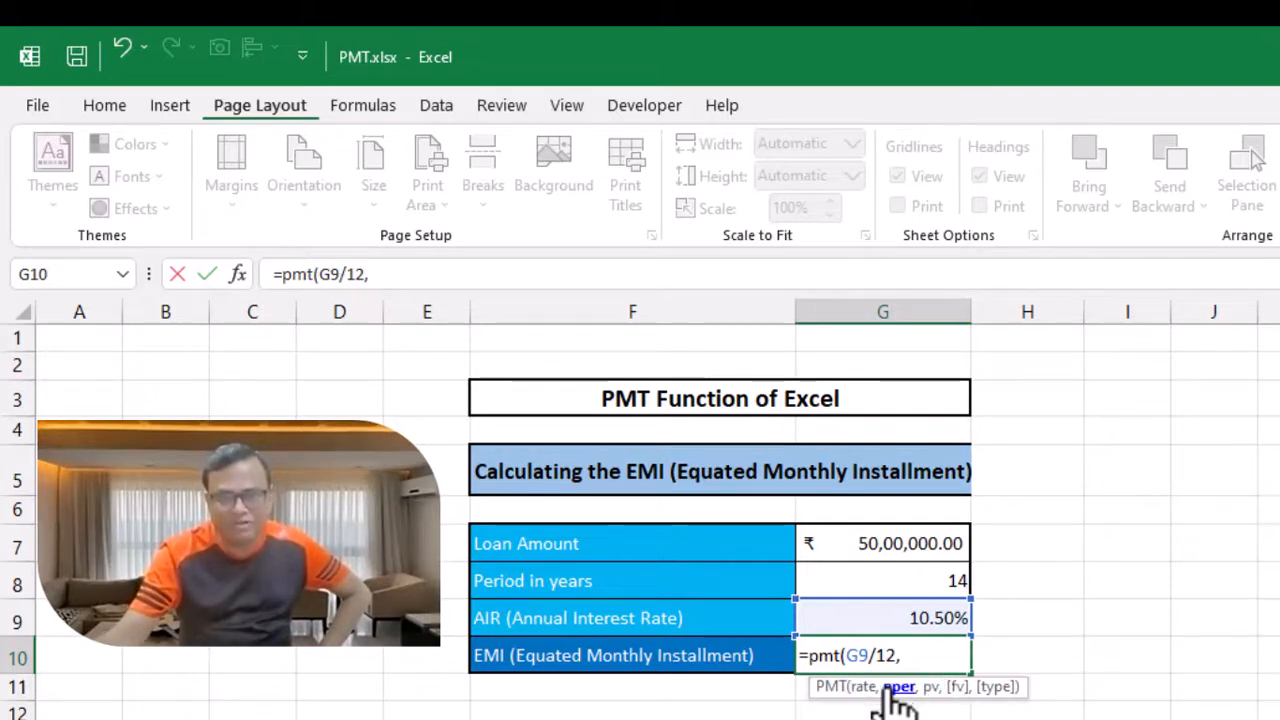
Step: Add the period in years times 12 and the negative loan amount as arguments, closing and entering the formula
left_click(866, 584)
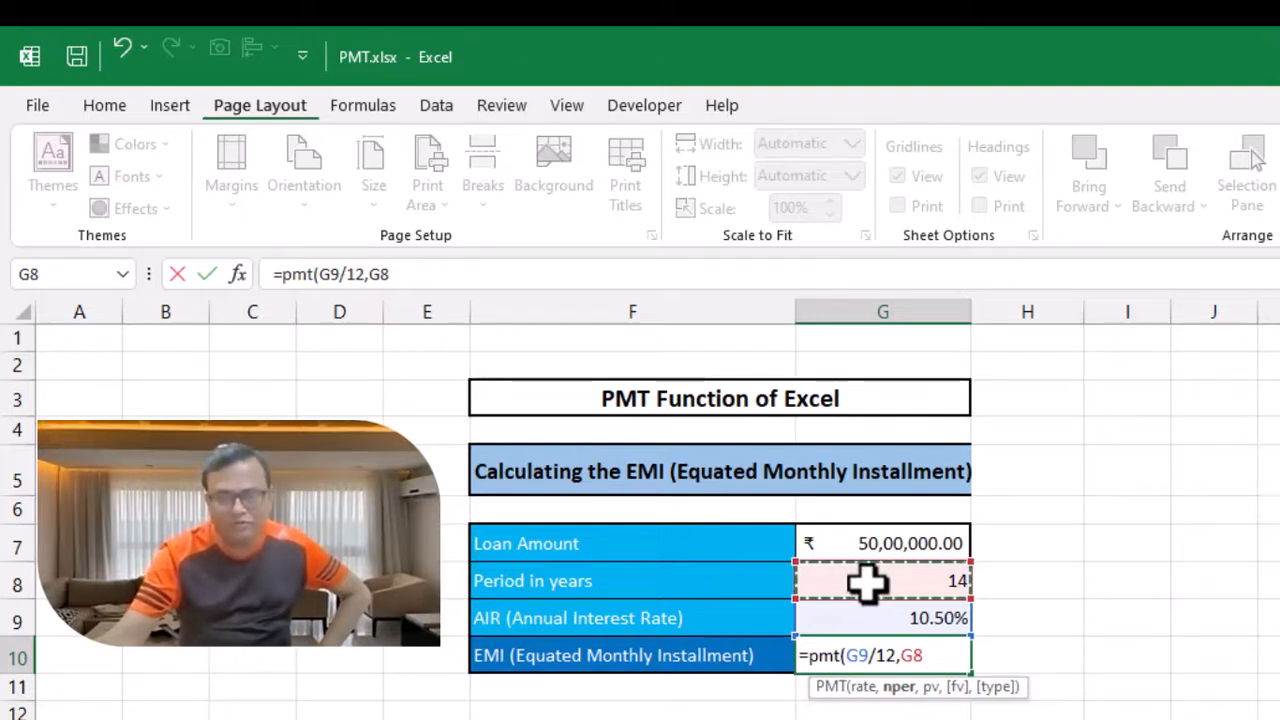
type("*1")
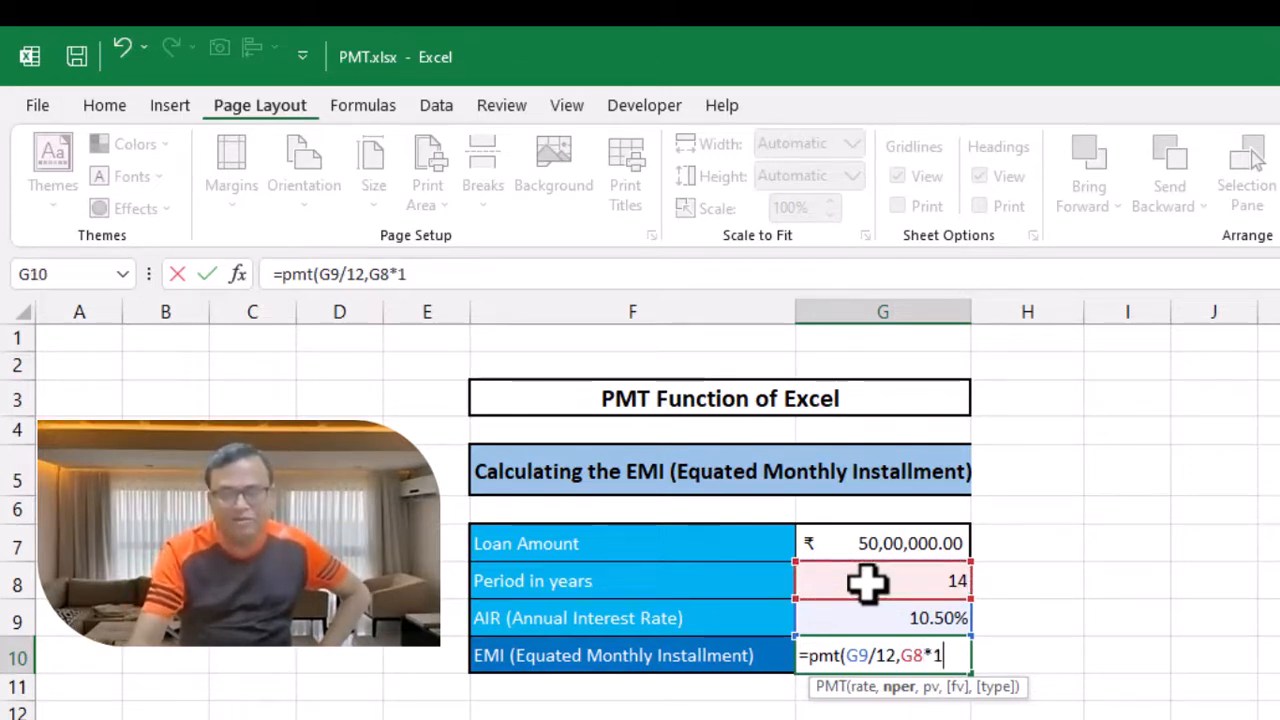
type("2")
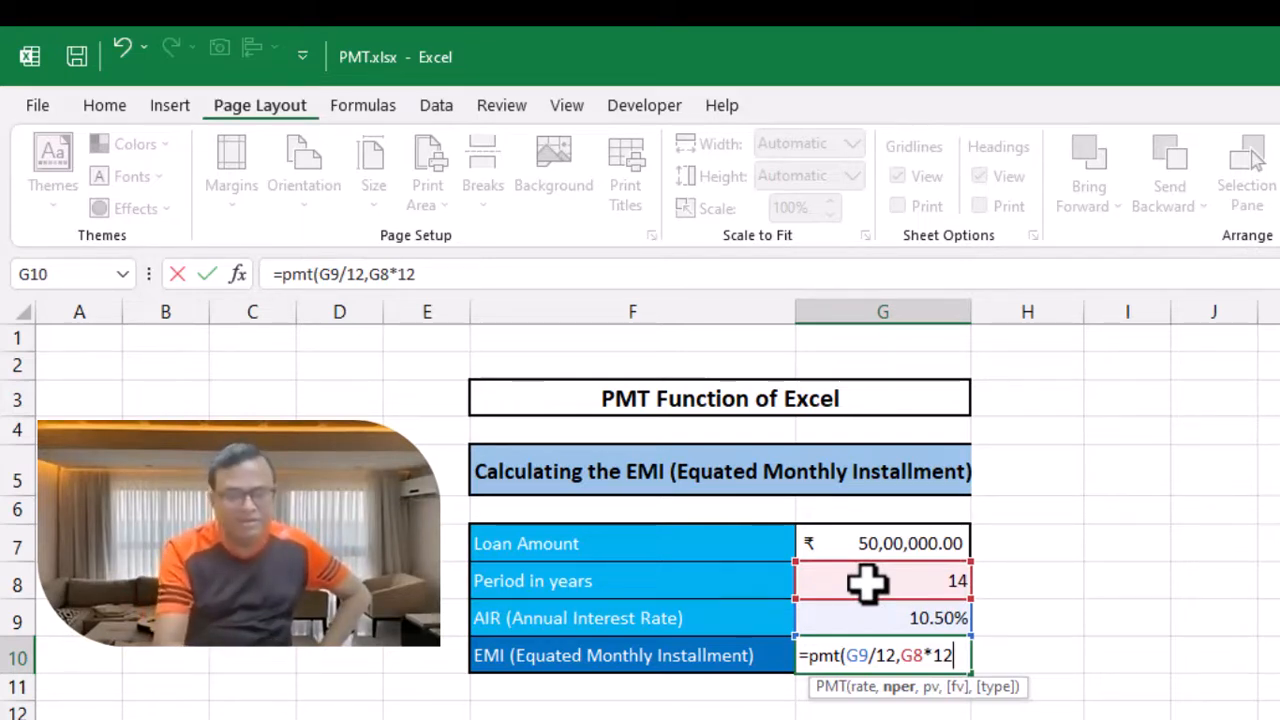
type(",")
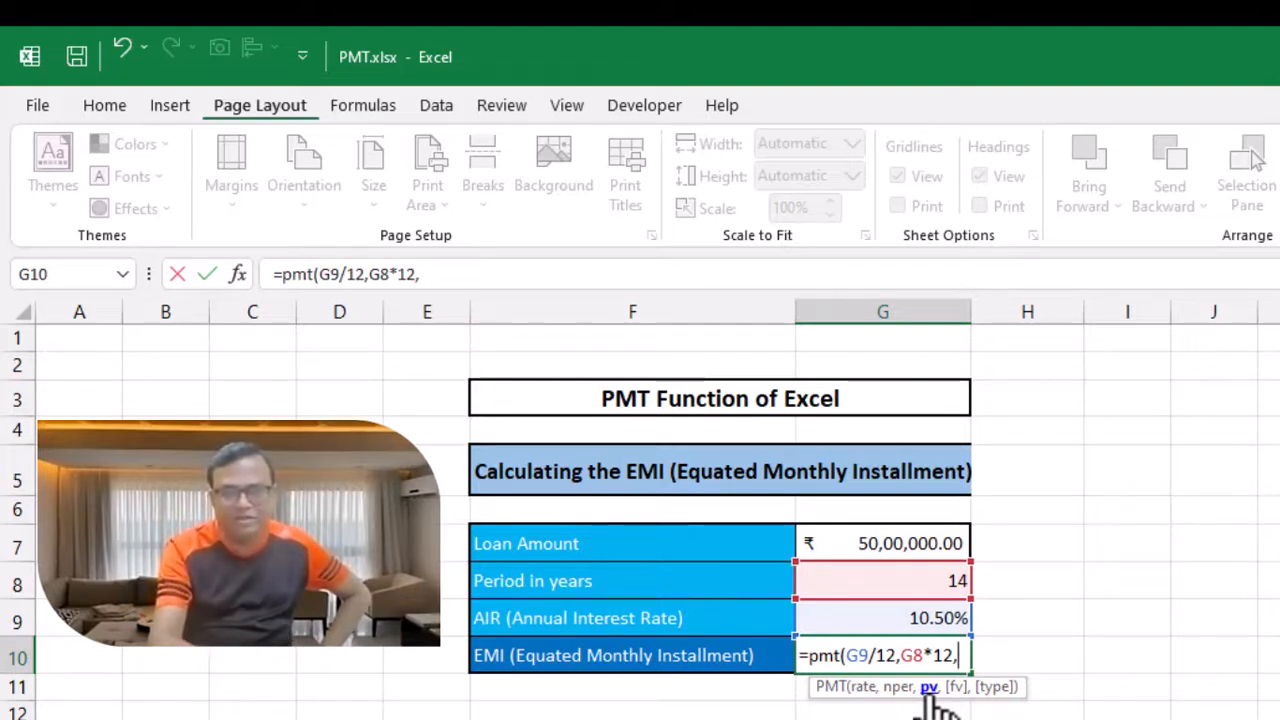
type("-")
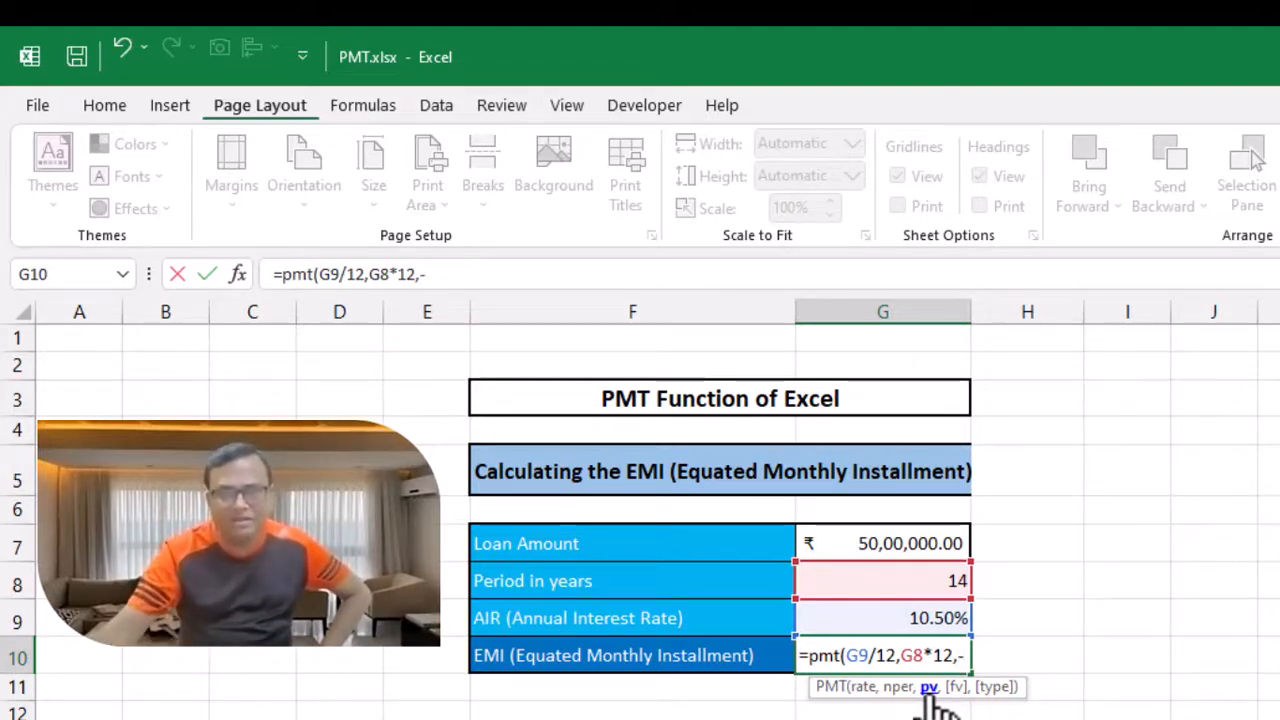
left_click(910, 546)
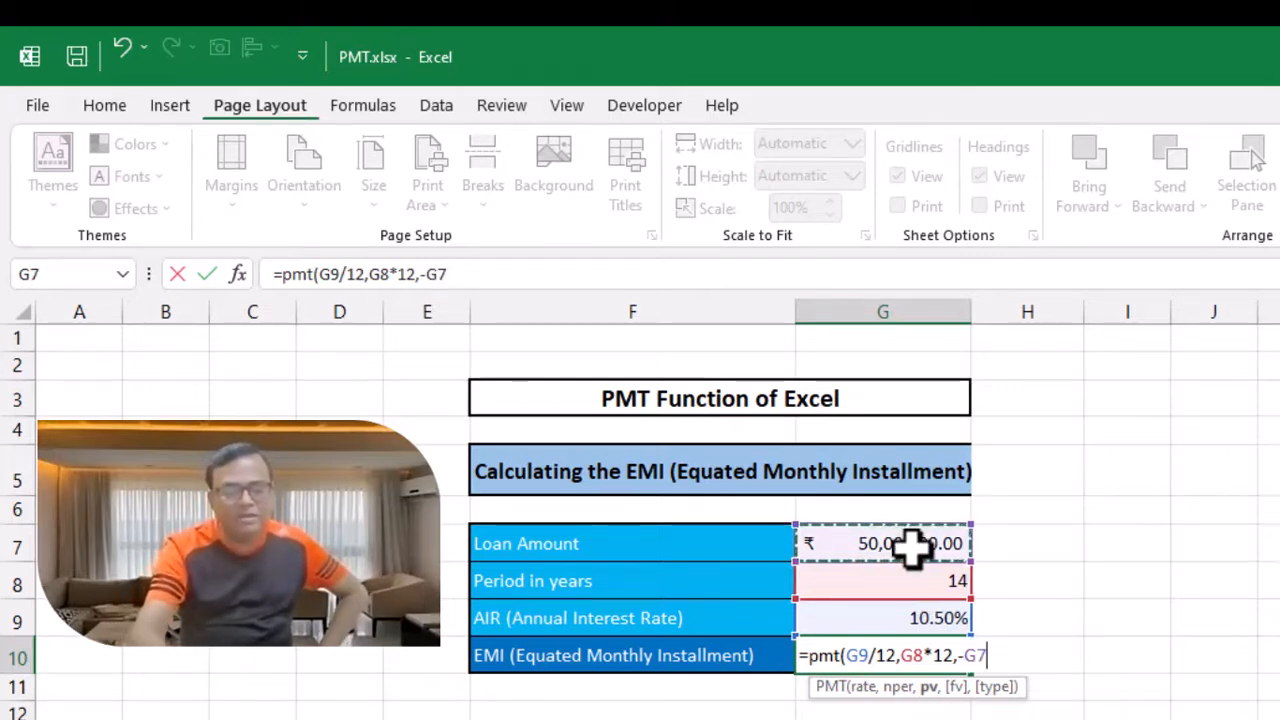
type(")")
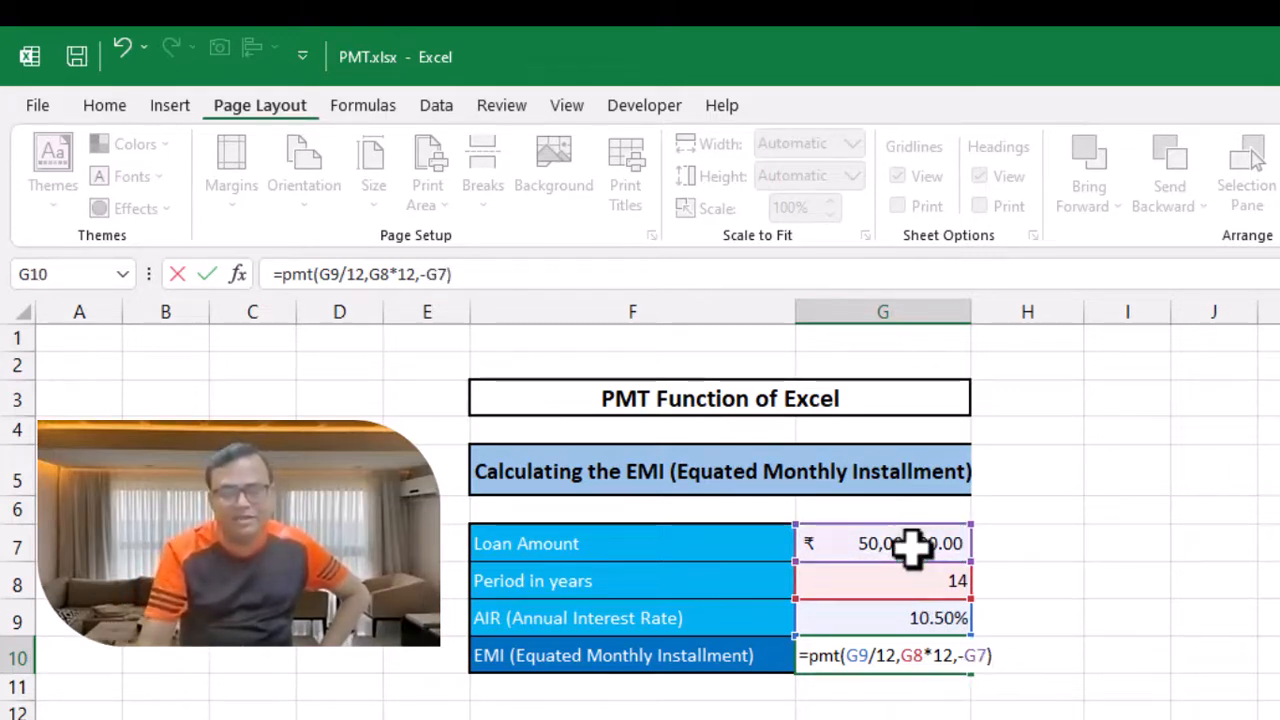
key("Return")
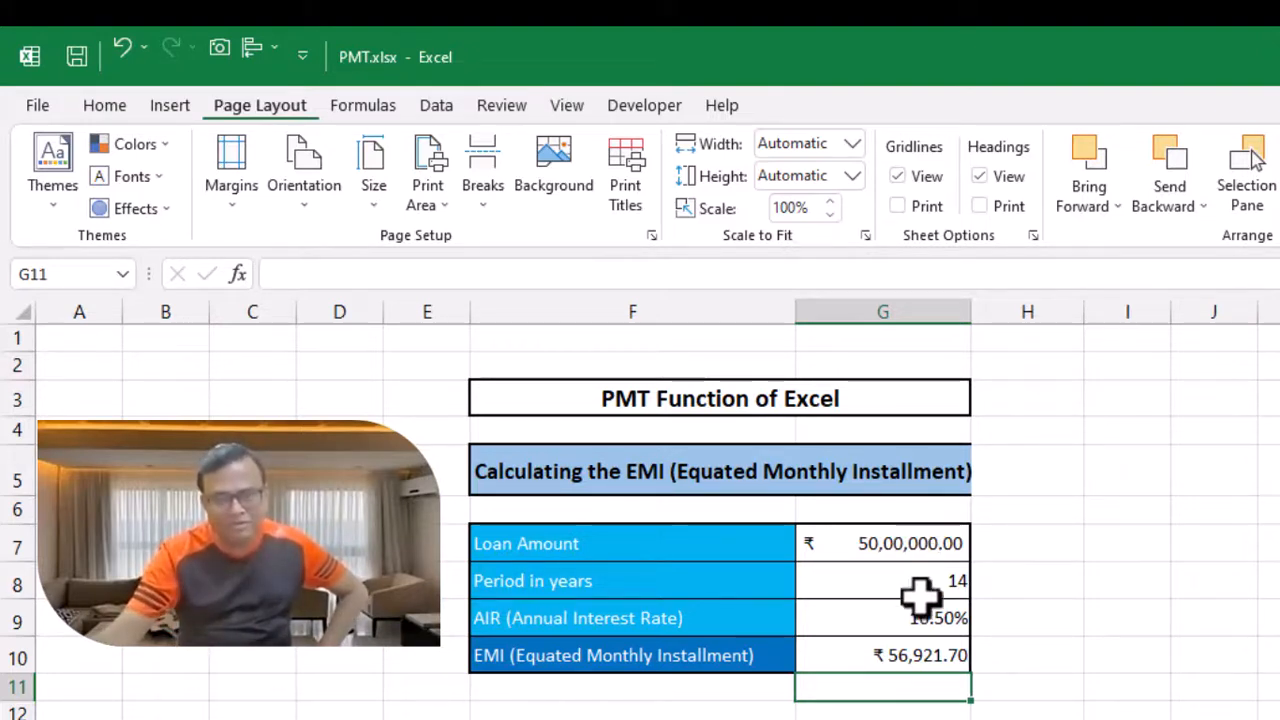
Step: Clear the formula from the EMI cell
left_click(909, 652)
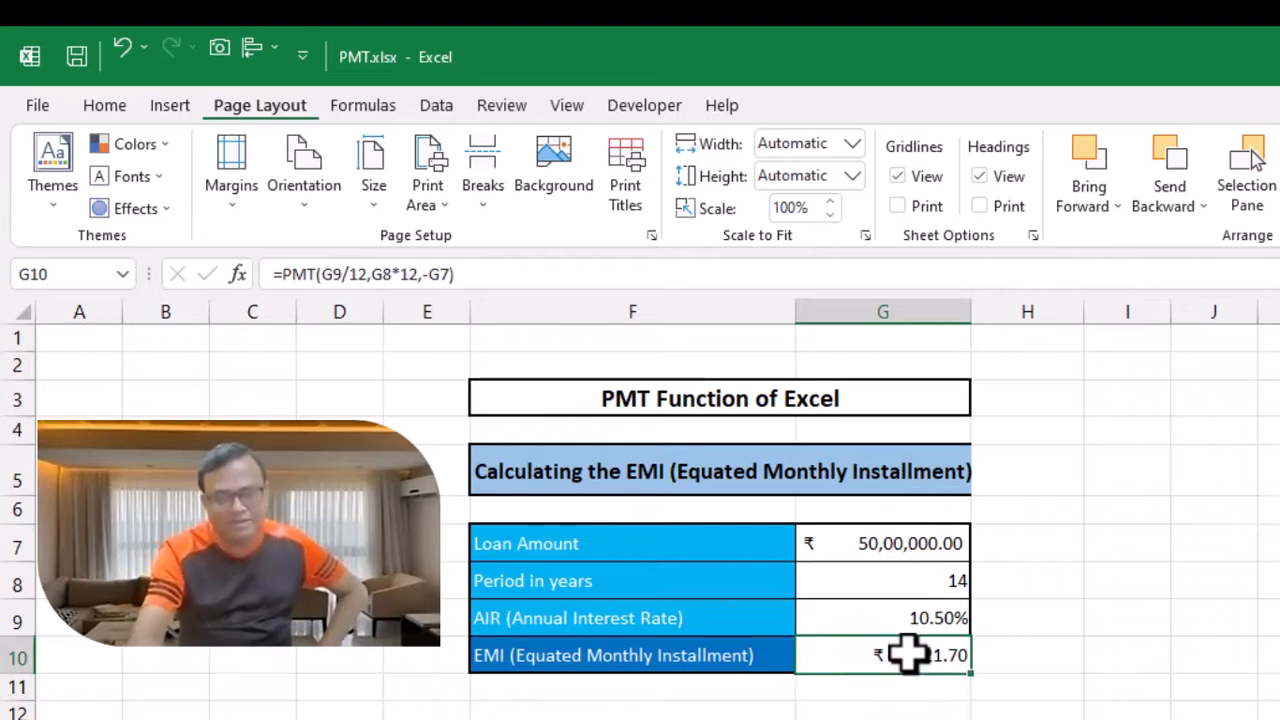
key("Delete")
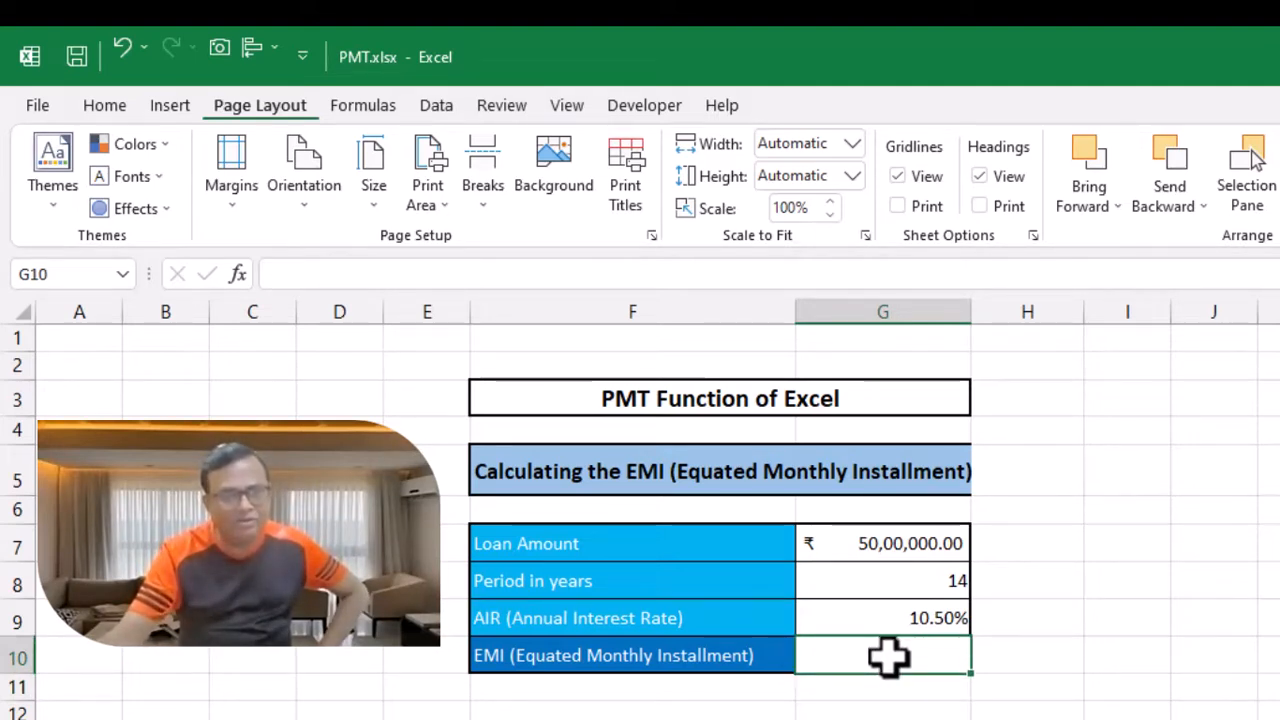
Step: Insert the PMT function into the EMI cell through Insert Function, browsing the All category
left_click(237, 274)
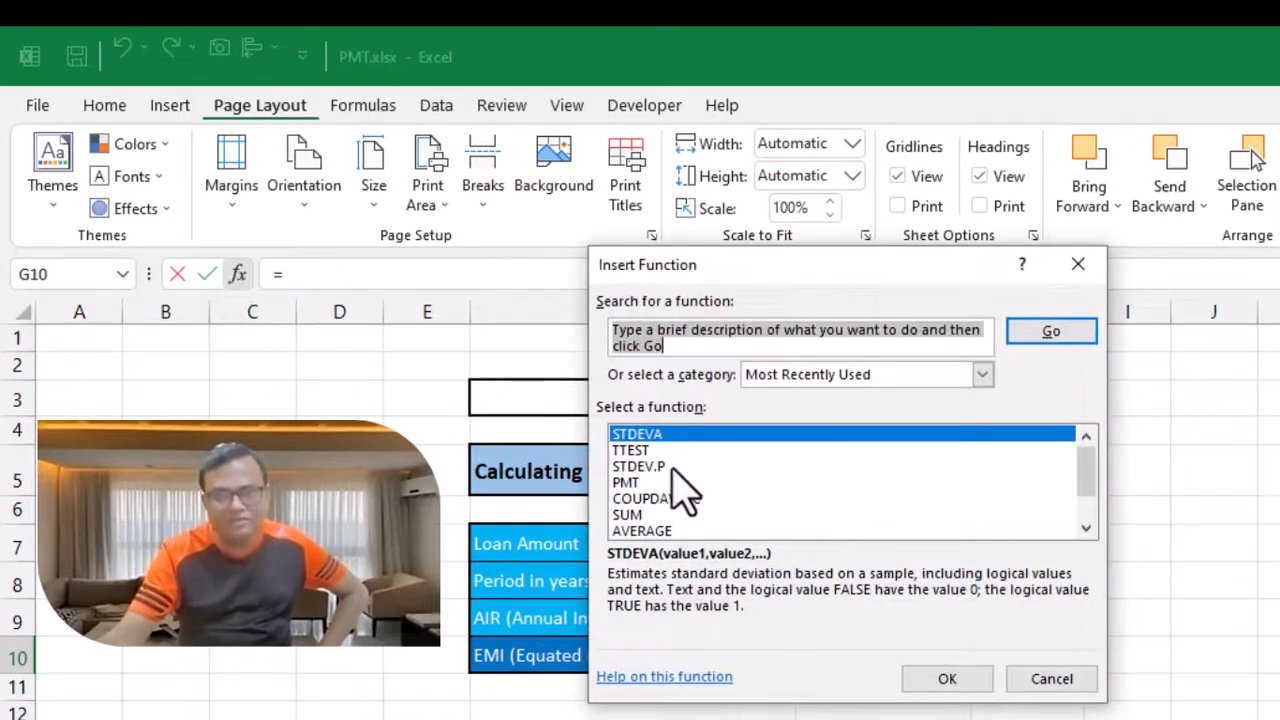
left_click(826, 376)
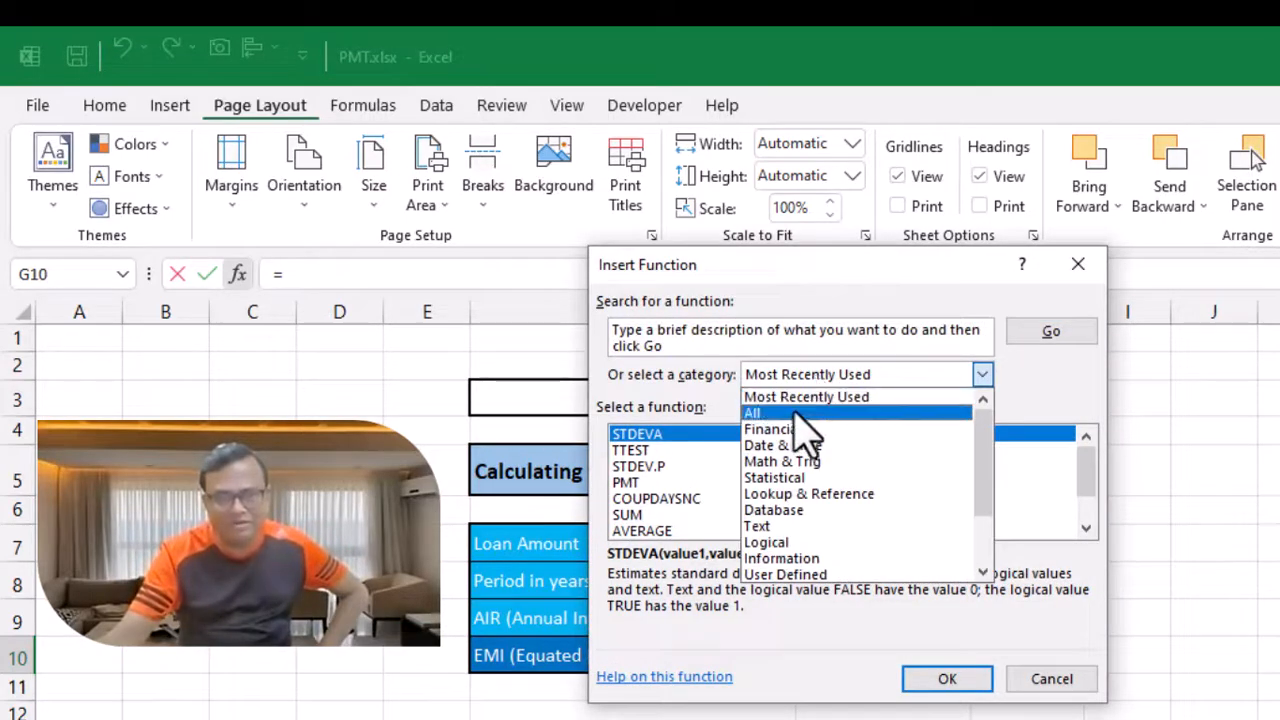
left_click(806, 412)
left_click(662, 468)
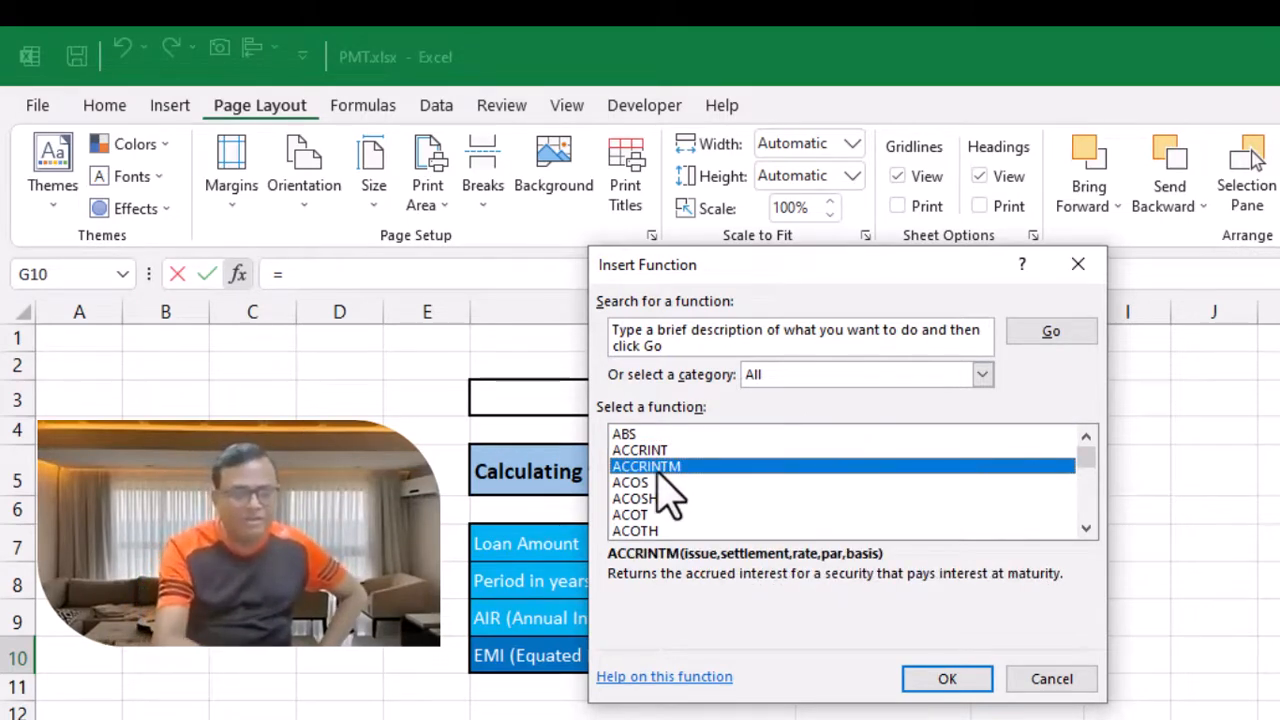
key("p")
key("m")
key("t")
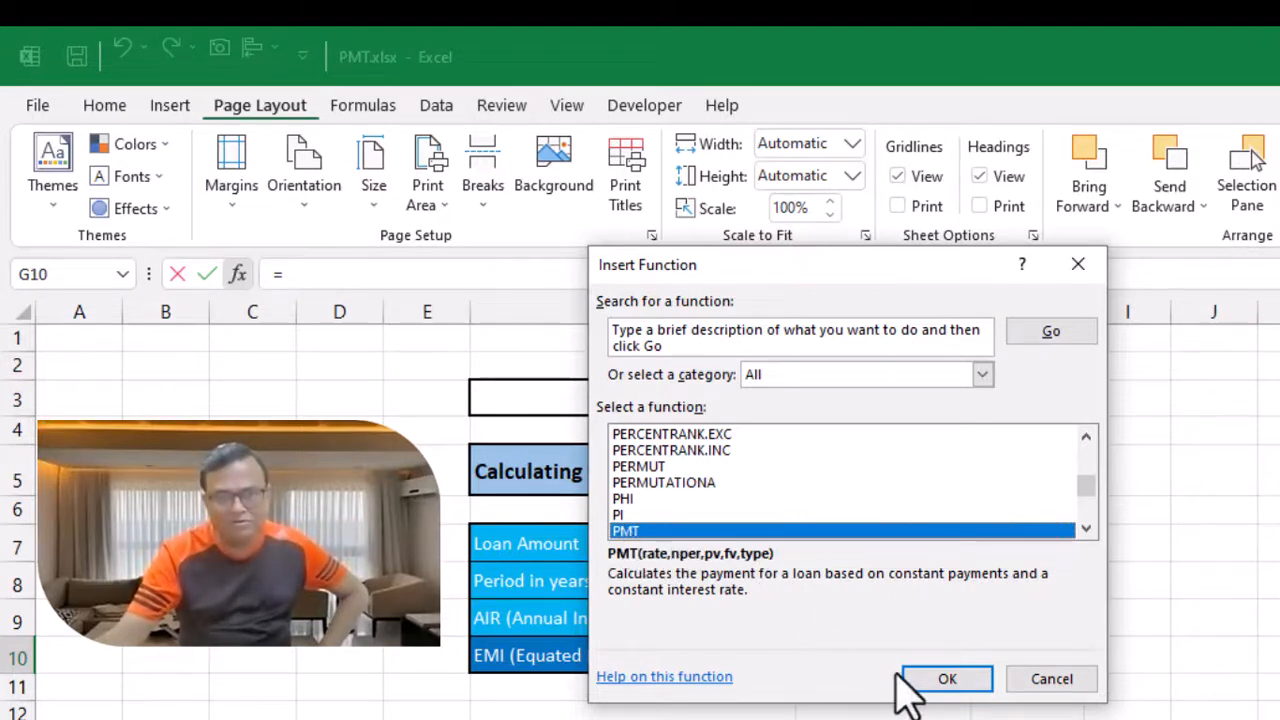
left_click(935, 682)
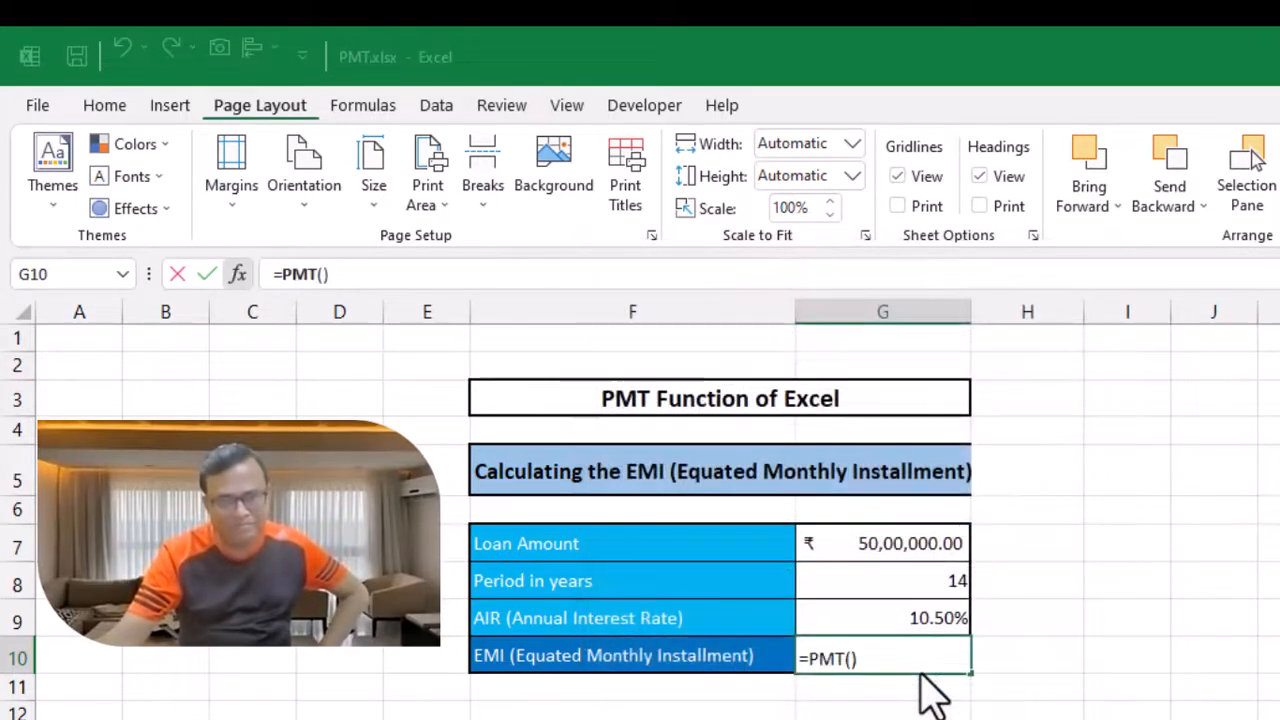
Step: Set the PMT Rate argument to G9/12 in the Function Arguments dialog
left_click_drag(846, 290, 1022, 290)
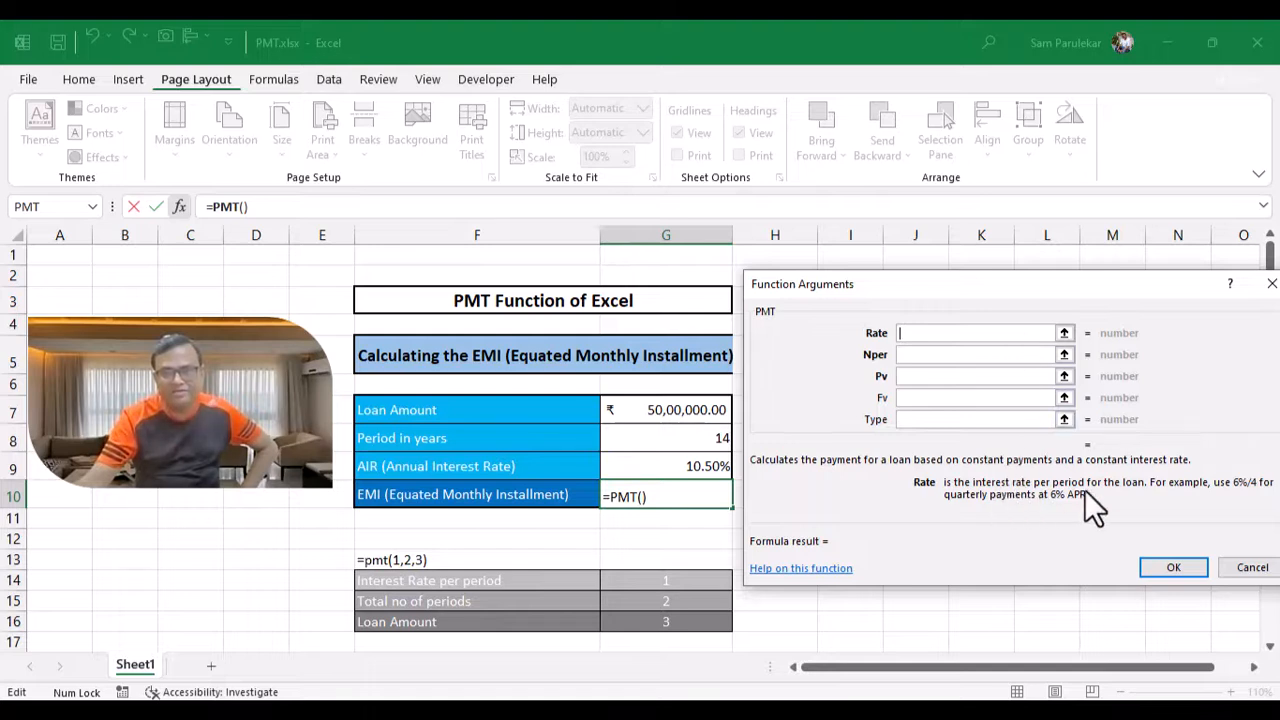
left_click_drag(1092, 289, 768, 290)
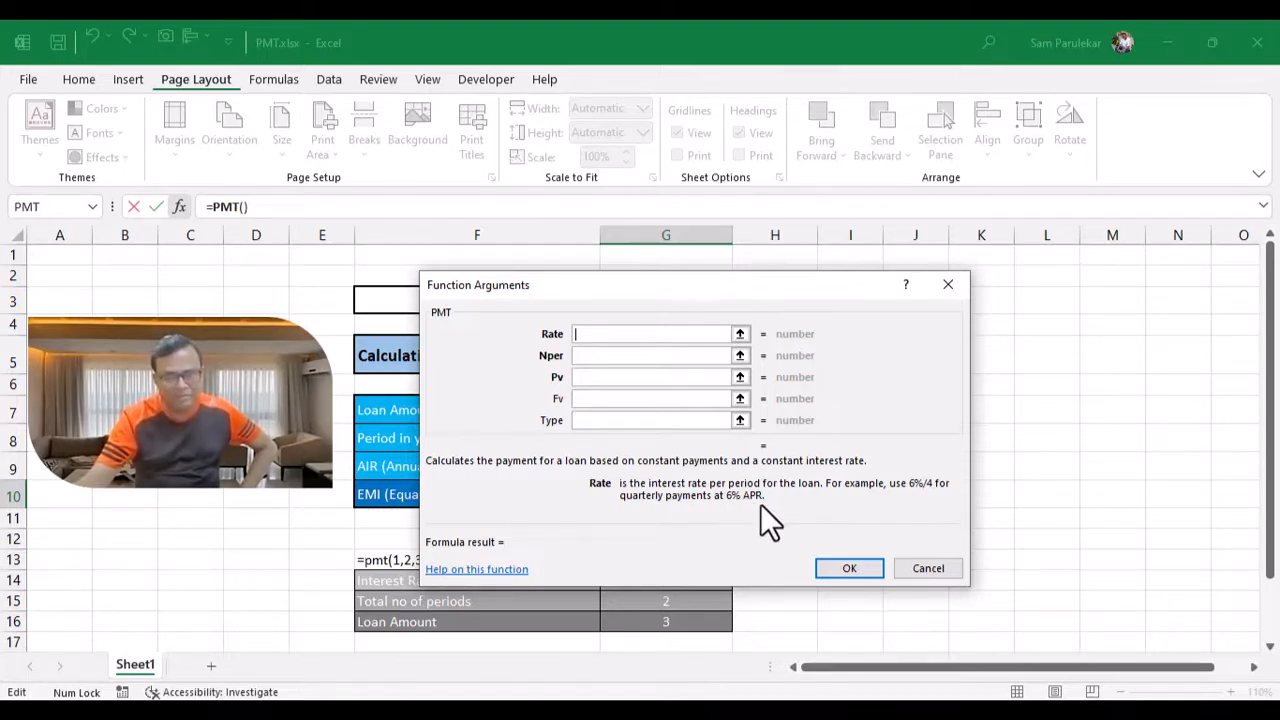
left_click_drag(754, 284, 1076, 292)
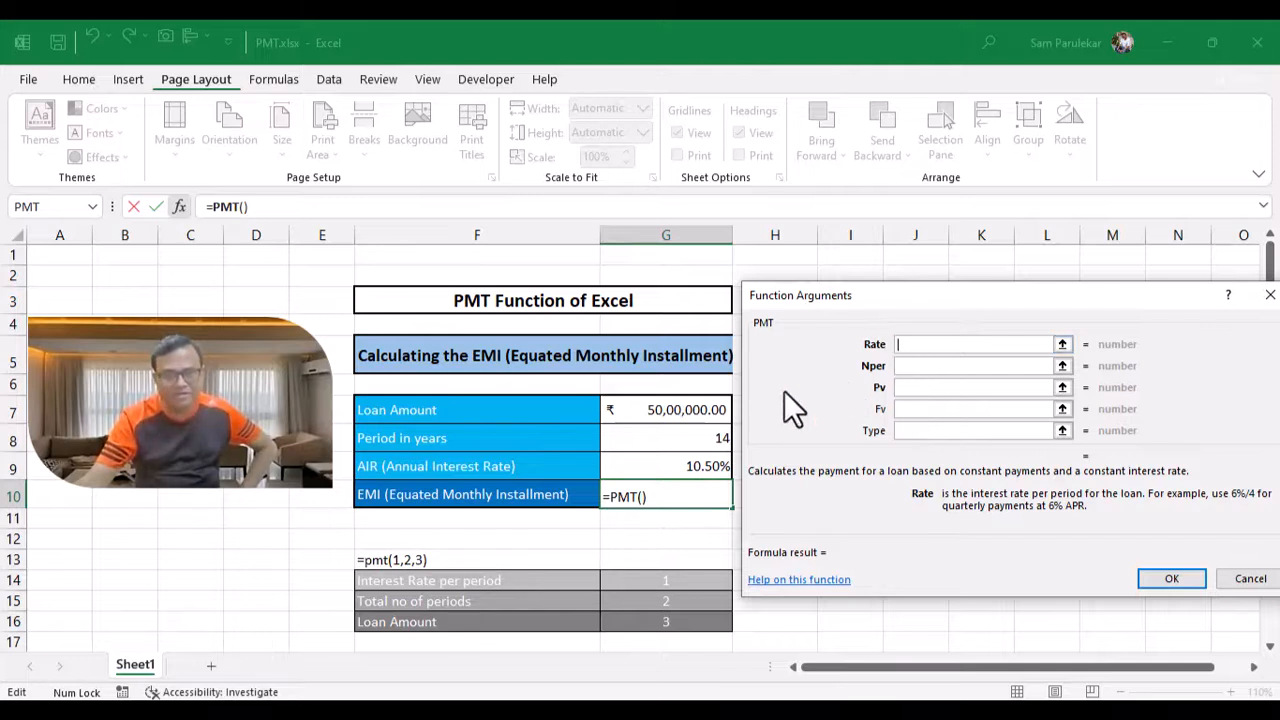
left_click(659, 466)
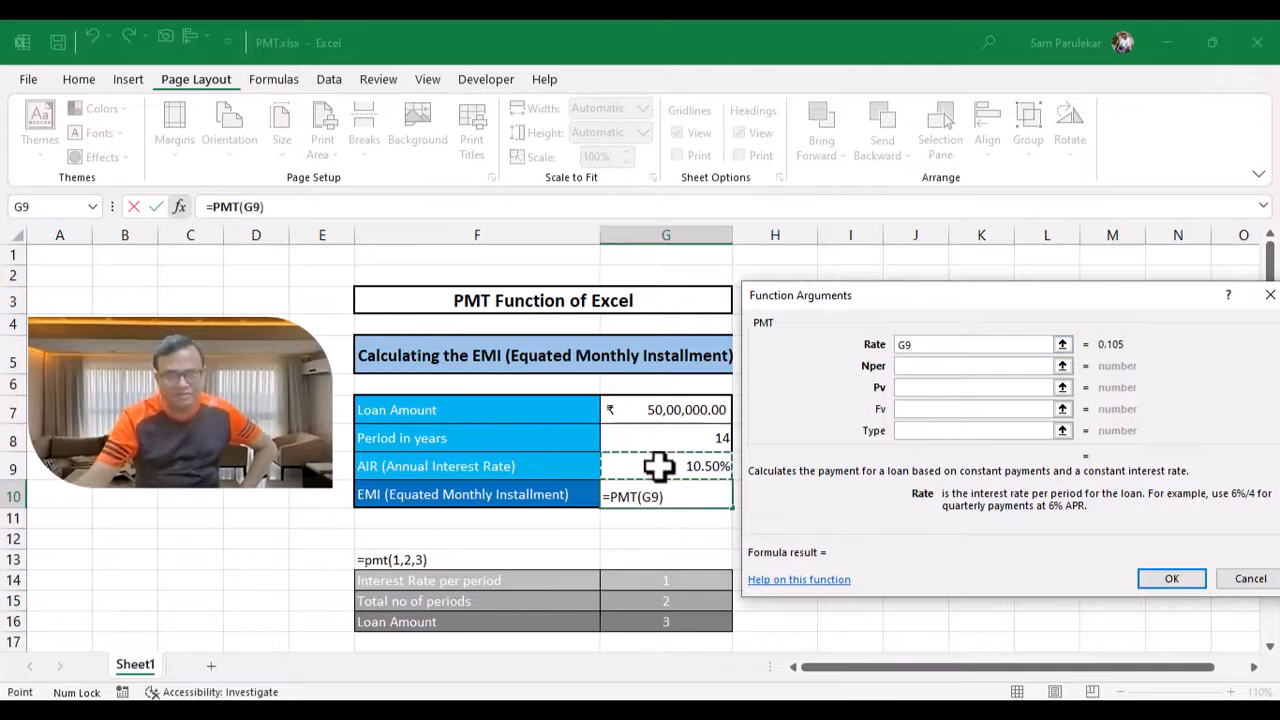
type("/")
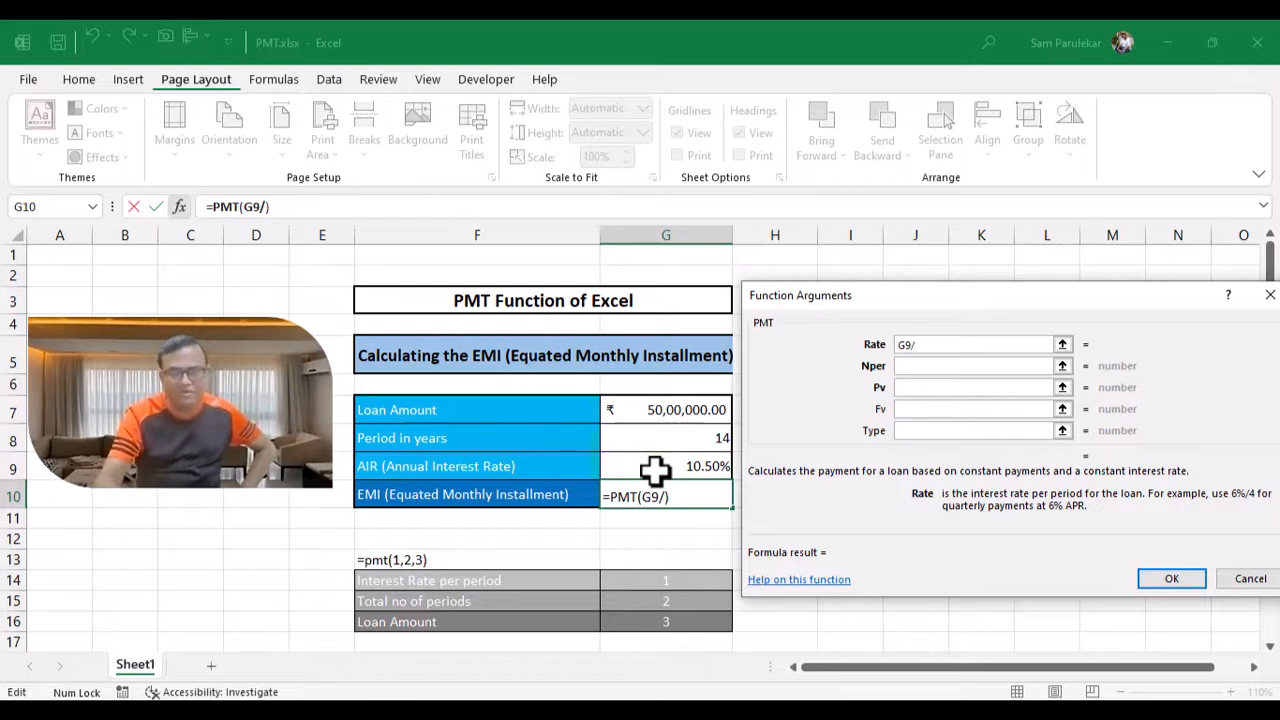
type("12")
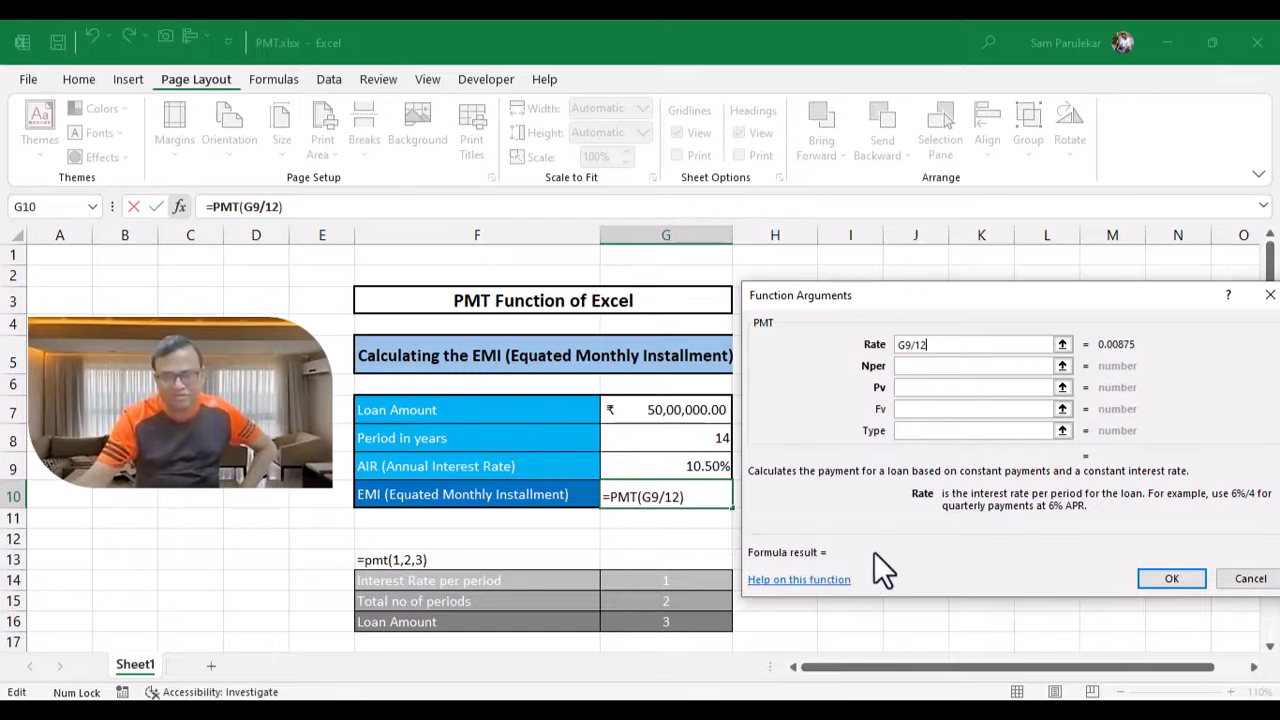
Step: Set the Nper argument to G8*12 and the Pv argument to -G7
left_click(917, 368)
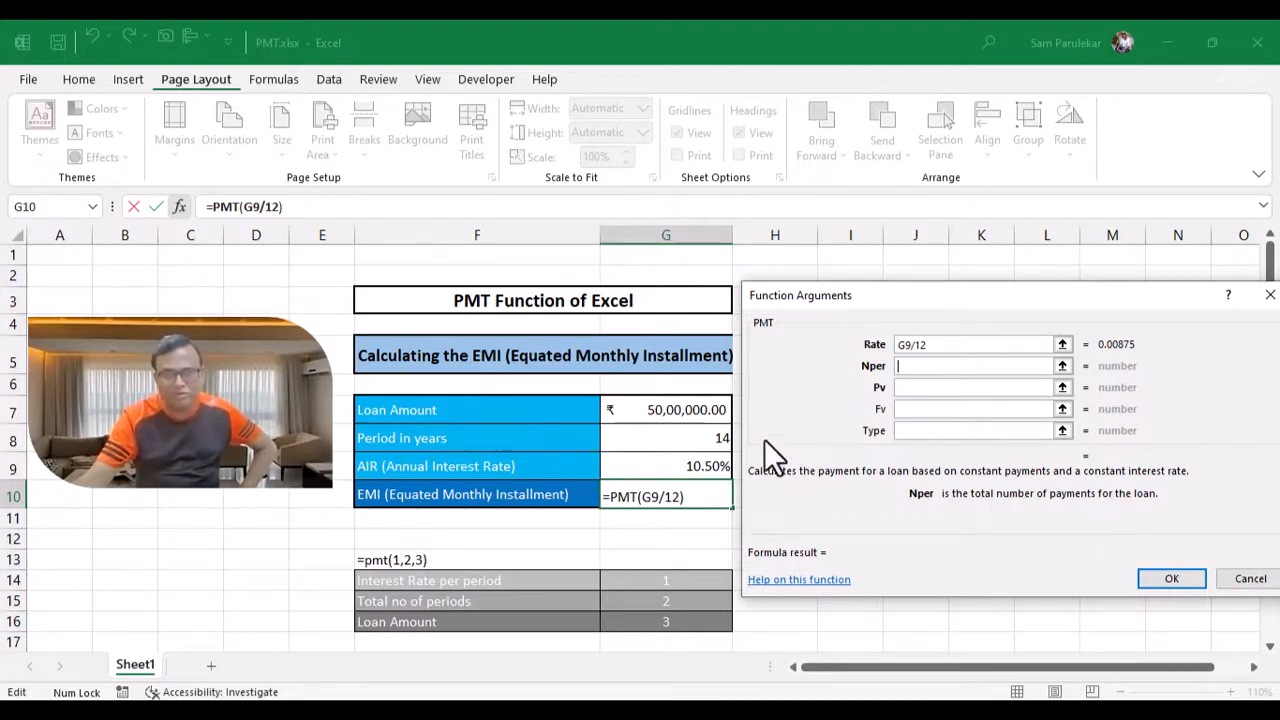
left_click(694, 437)
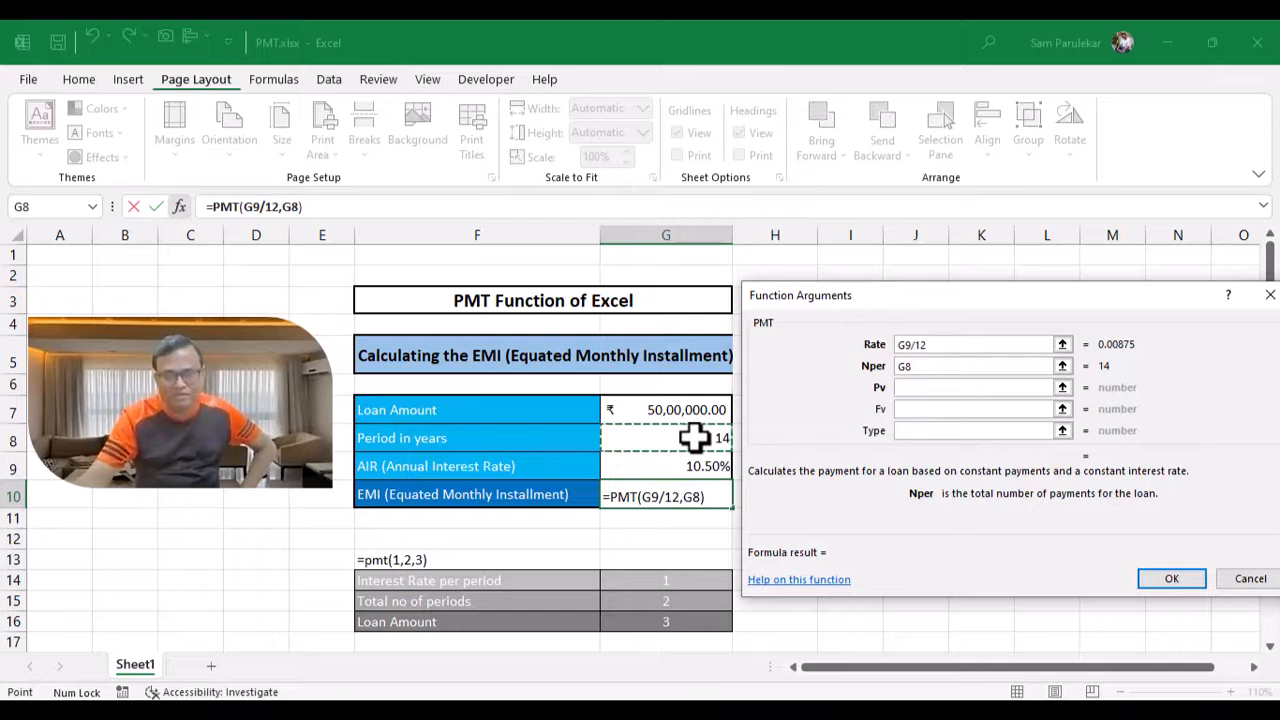
type("*12")
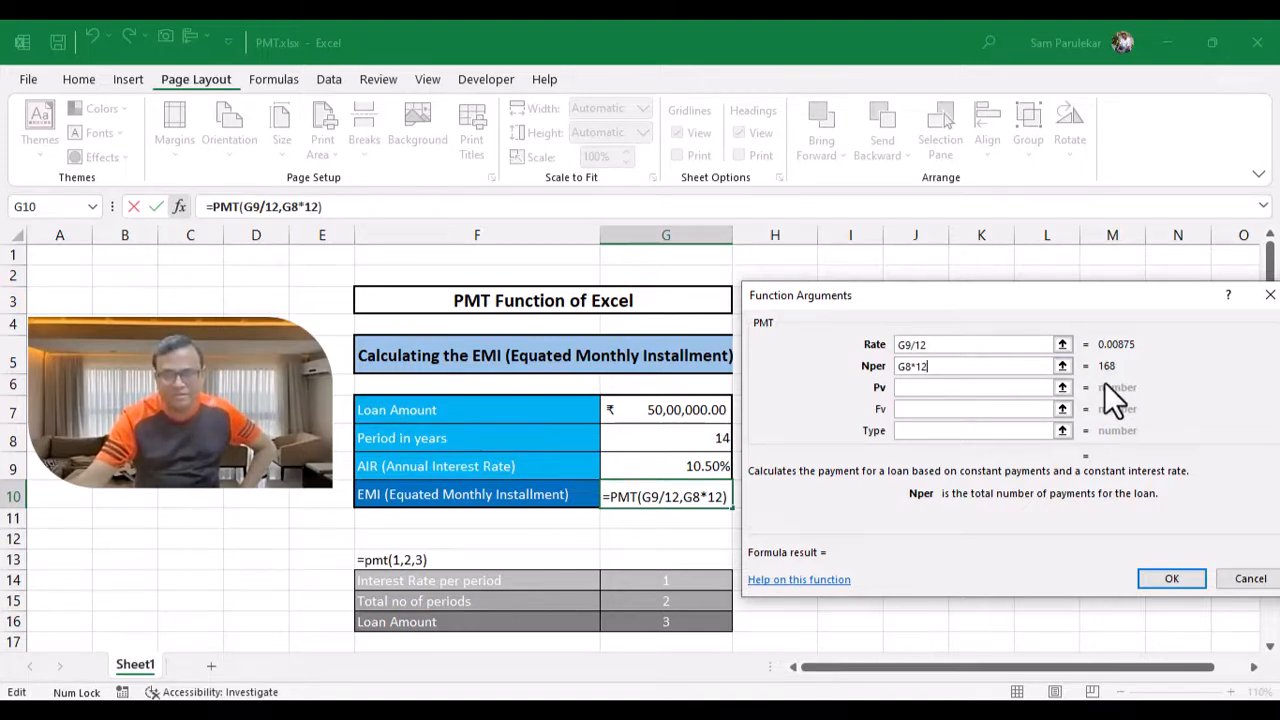
left_click(918, 391)
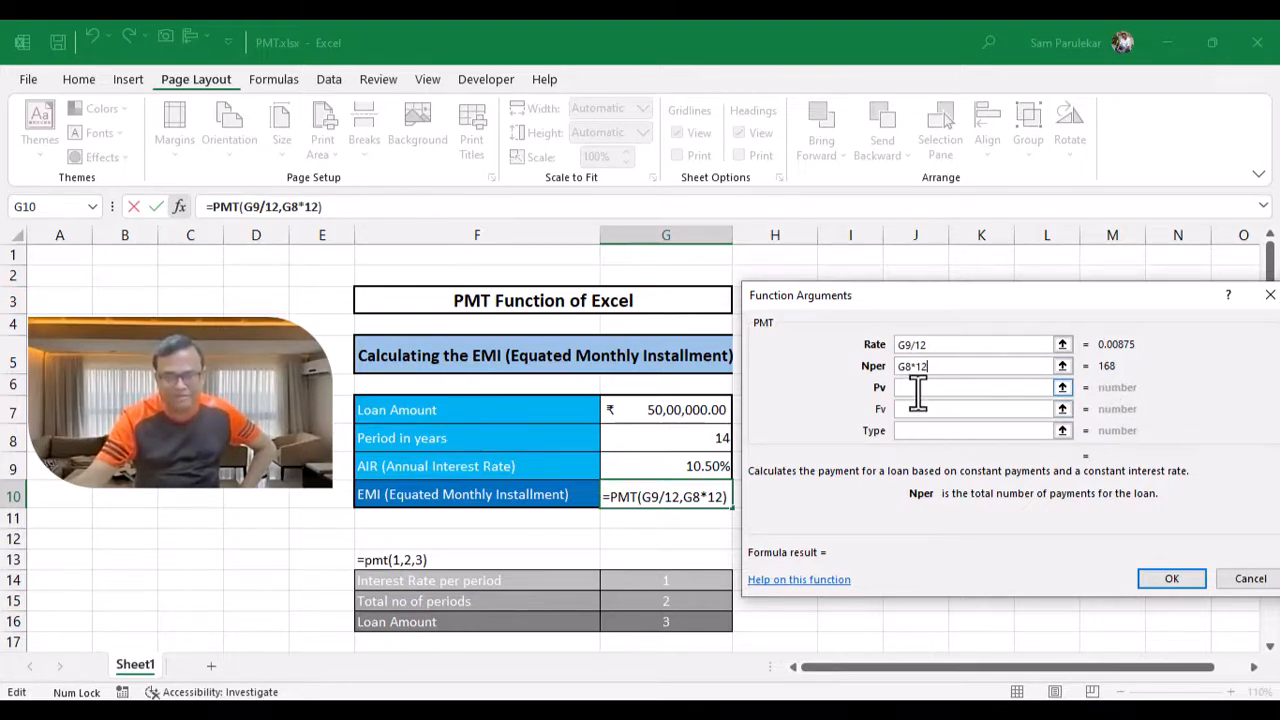
left_click(918, 392)
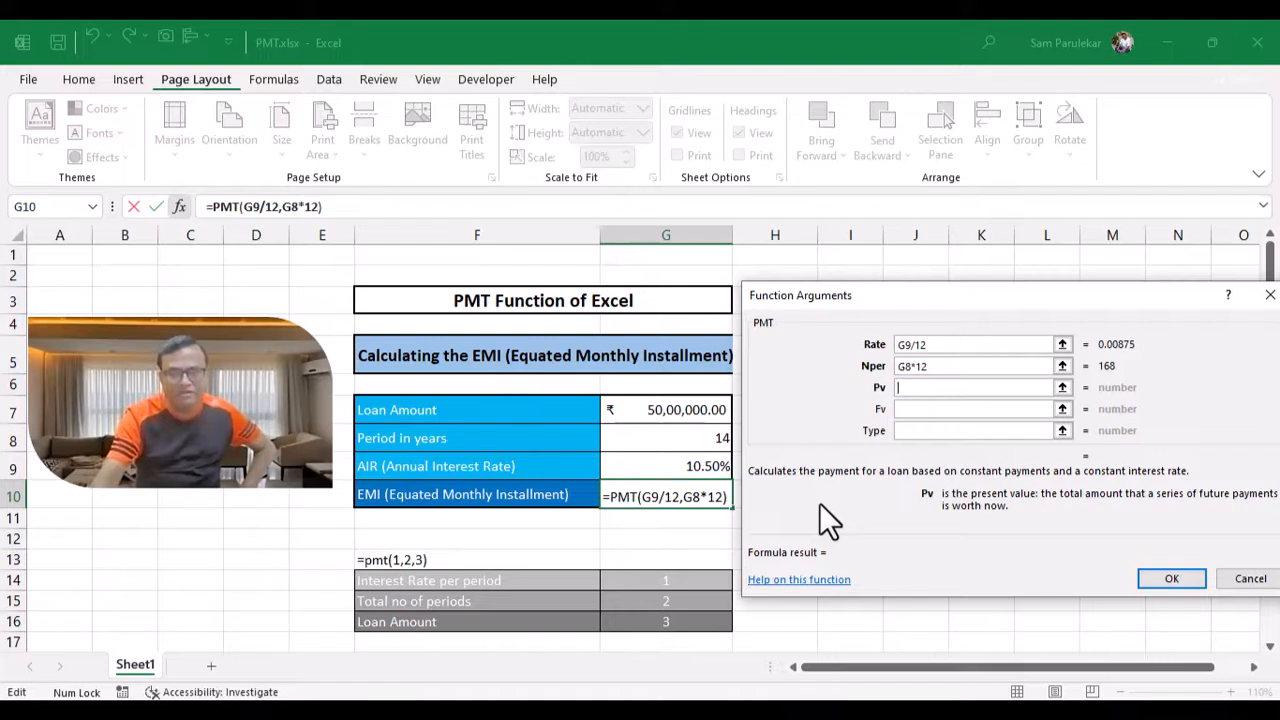
type("-")
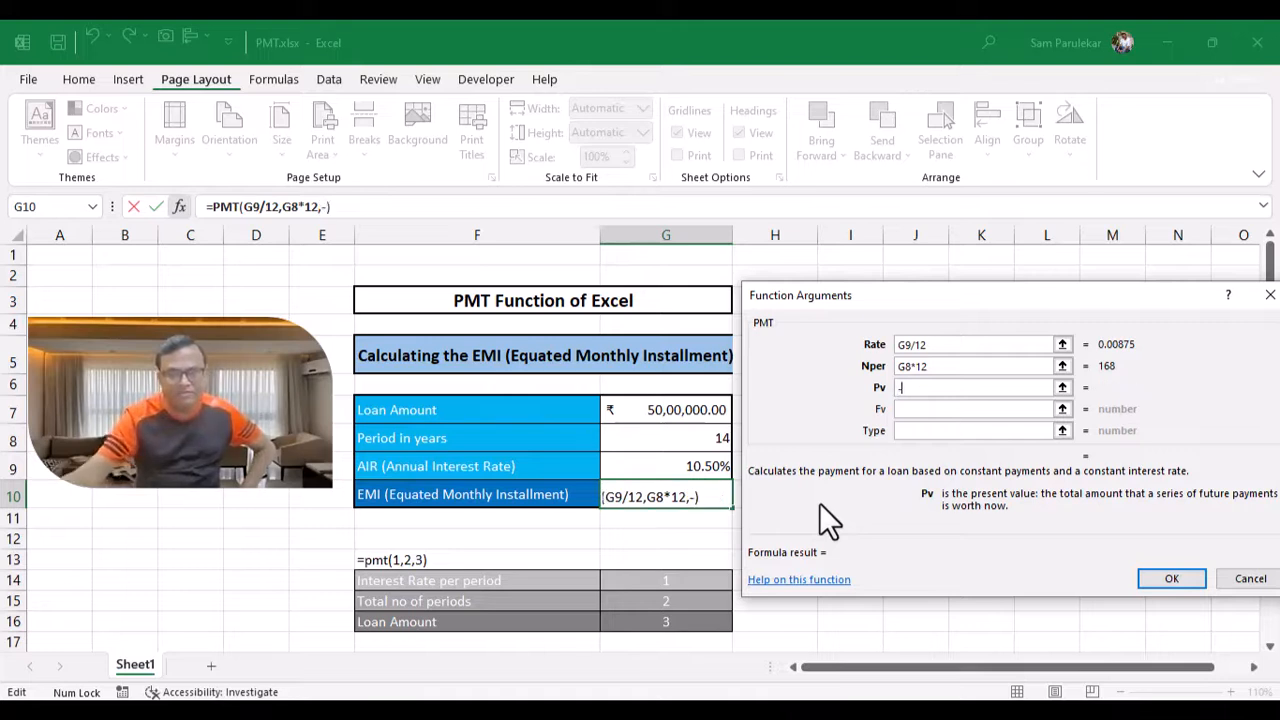
left_click(680, 410)
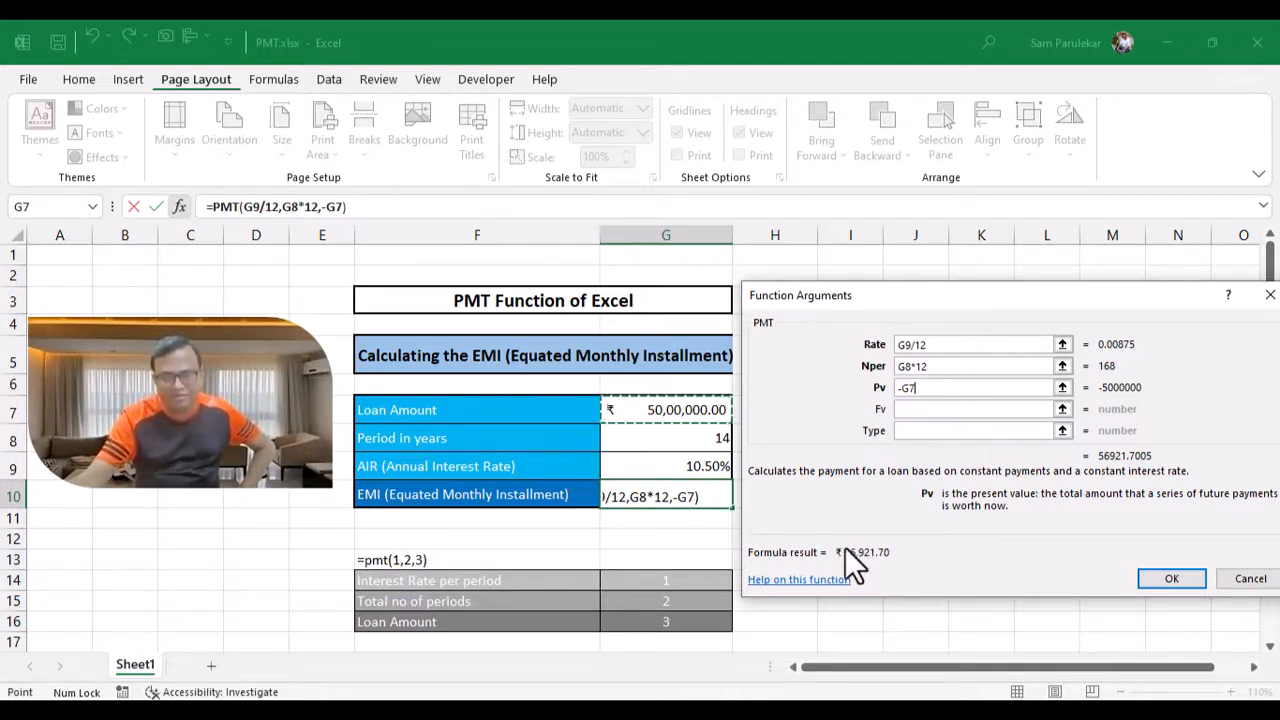
Step: Confirm the PMT function arguments to complete the EMI formula
left_click(1170, 582)
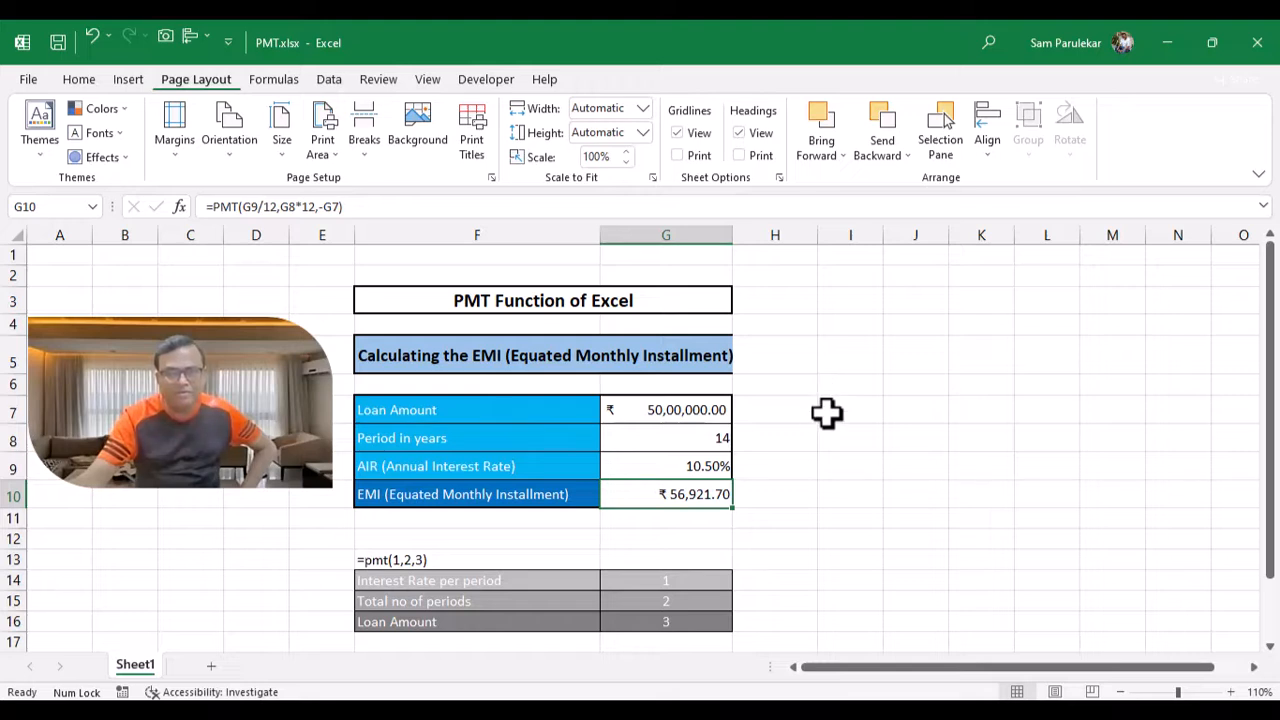
Step: Enter 1 in cell I7 and the label 'Interest rate per period' in J7
left_click(827, 412)
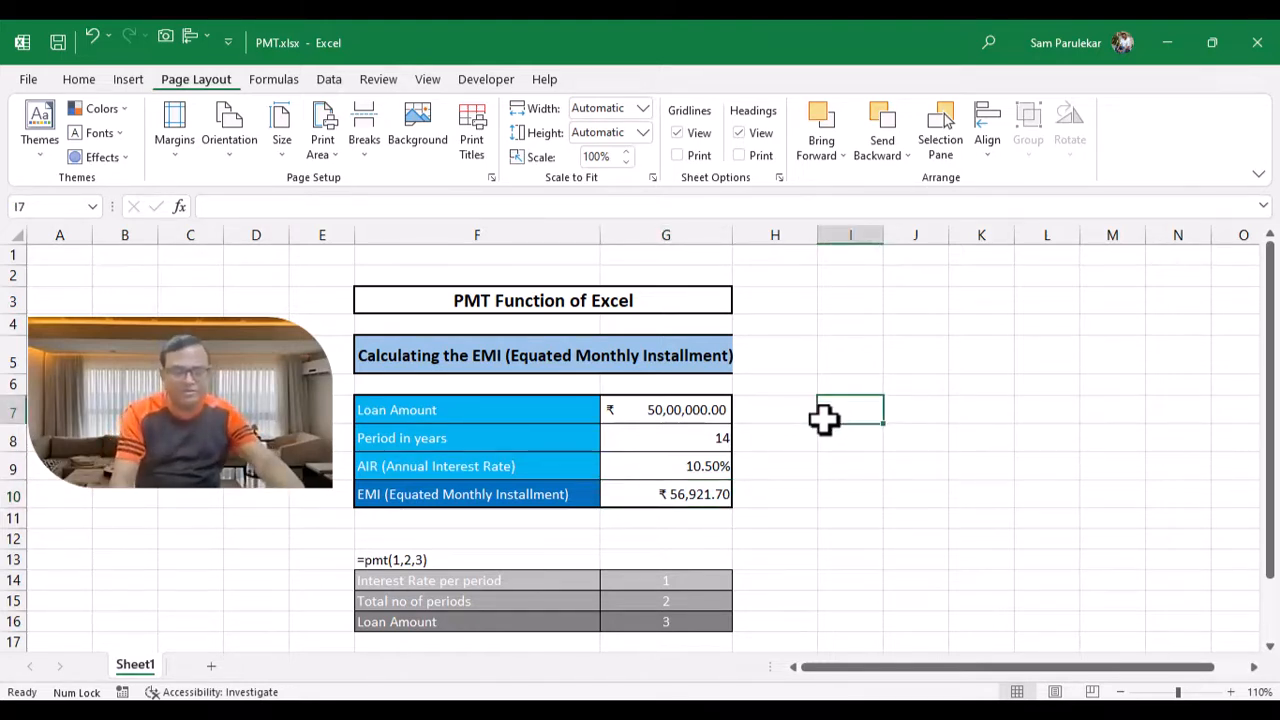
type("1")
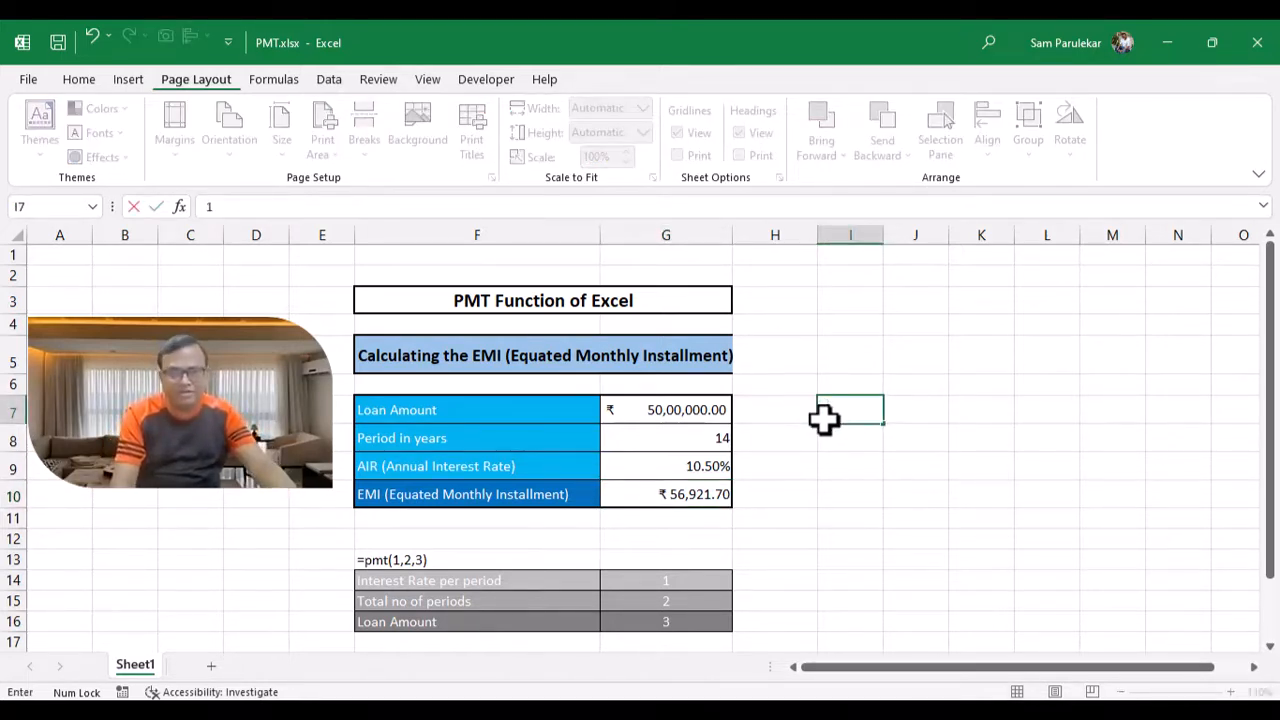
key("Tab")
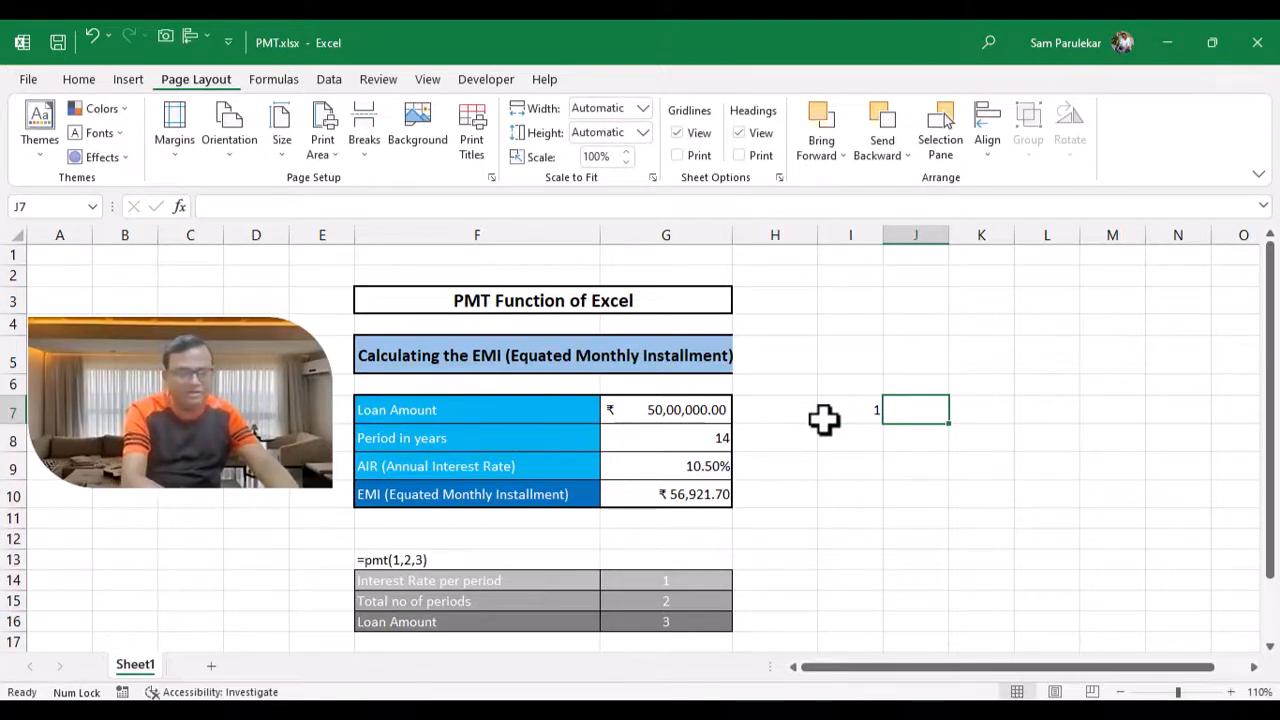
type("Inte")
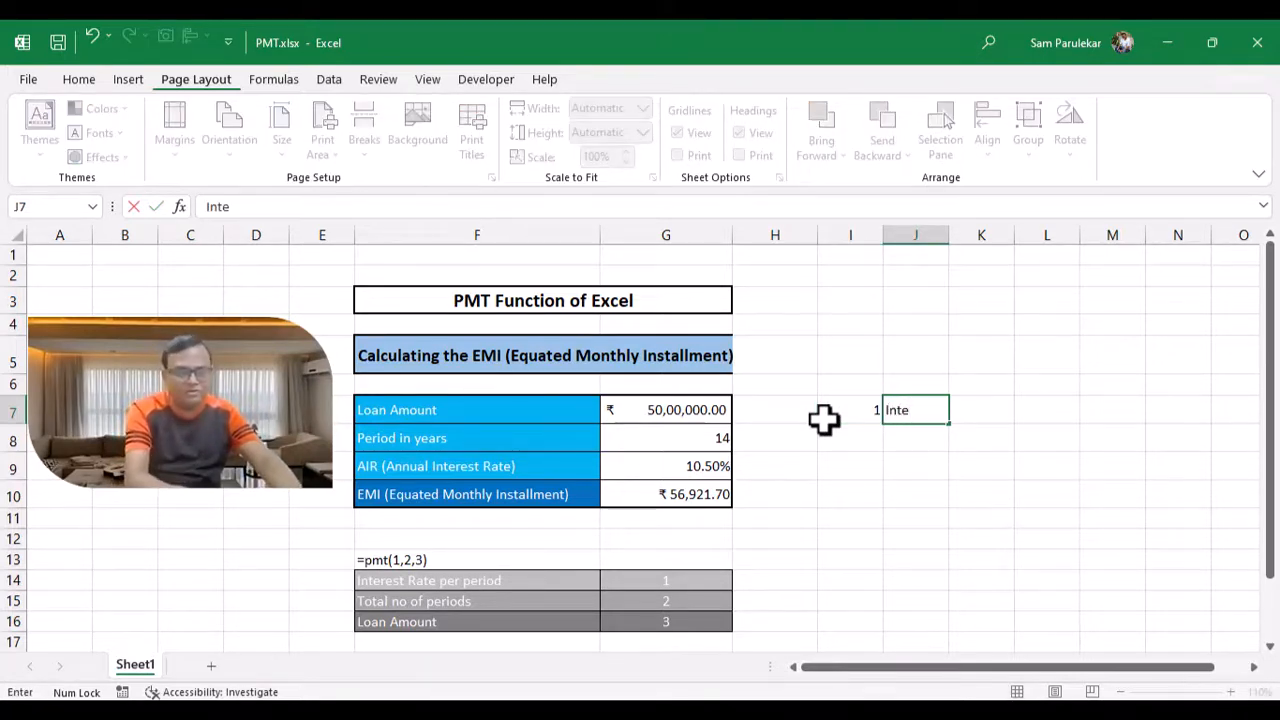
type("rest ")
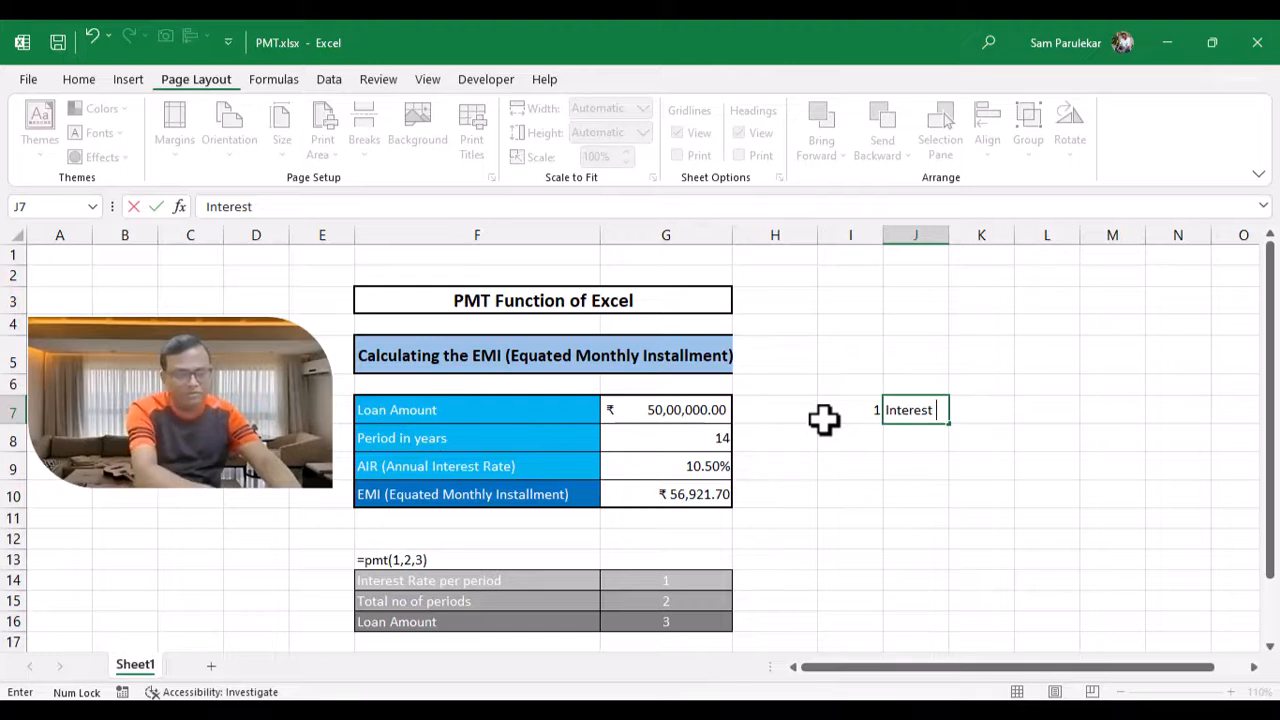
type("rate")
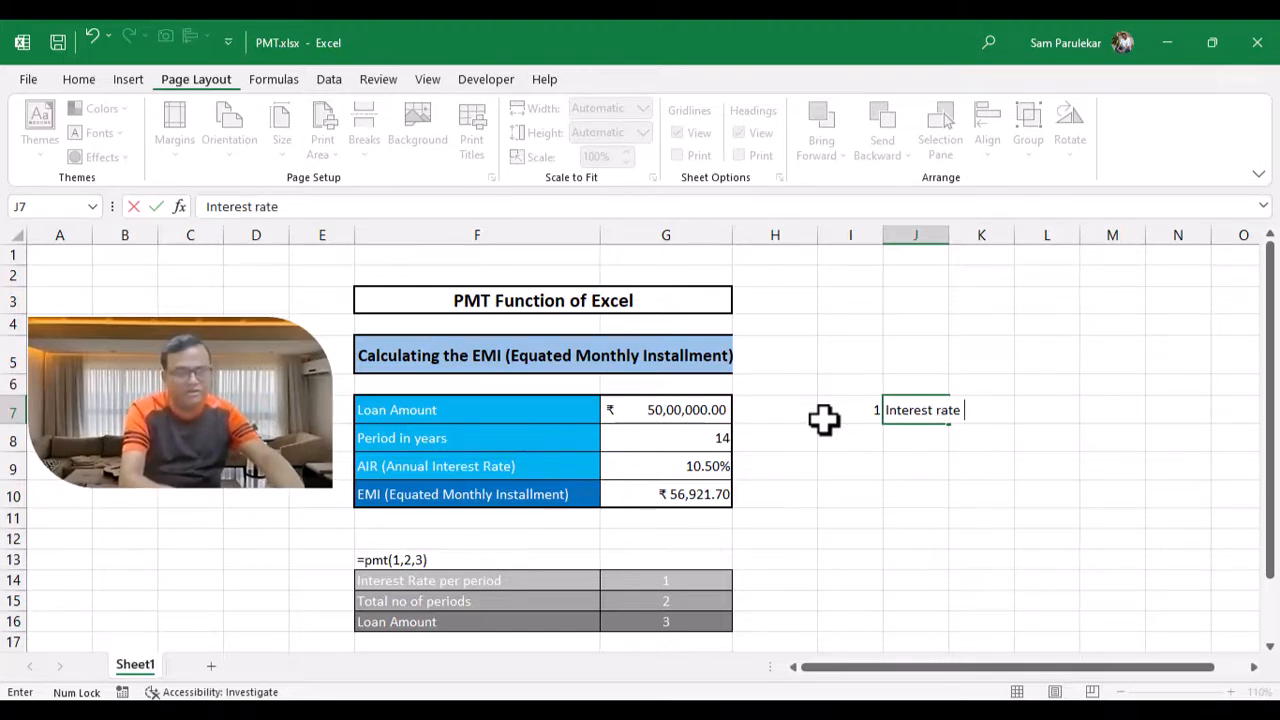
type(" per per")
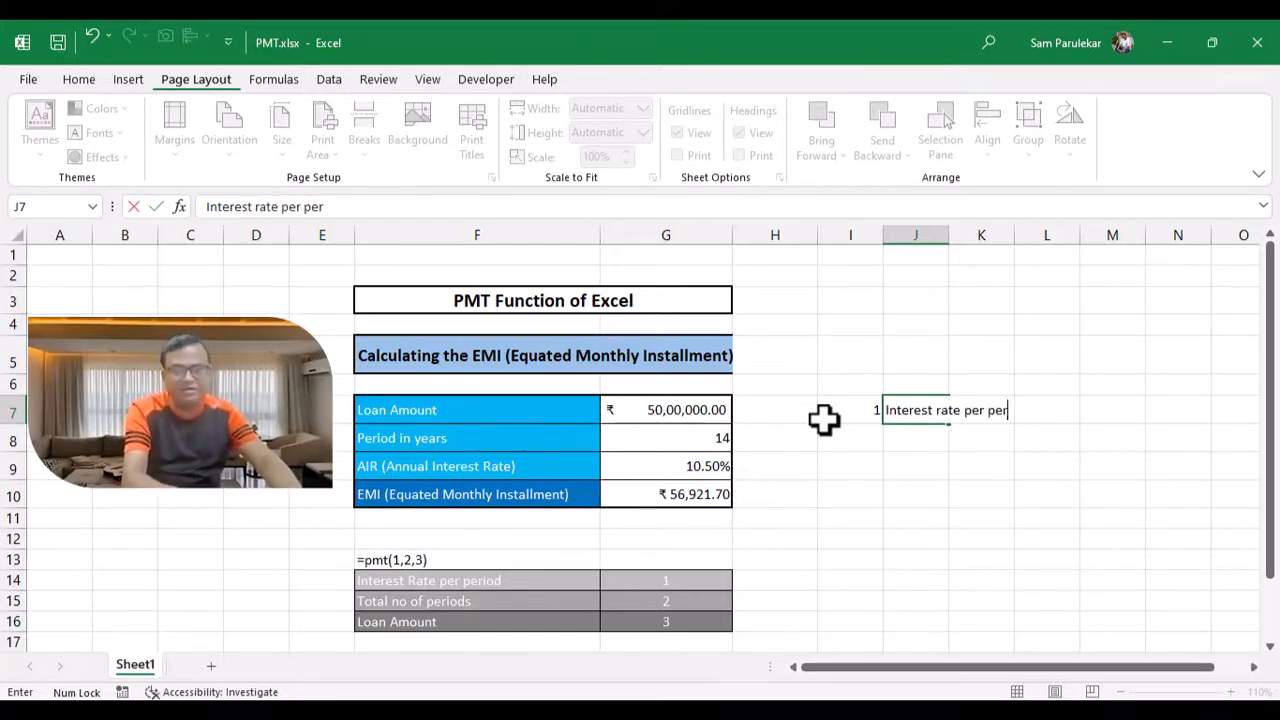
type("iod")
key("Return")
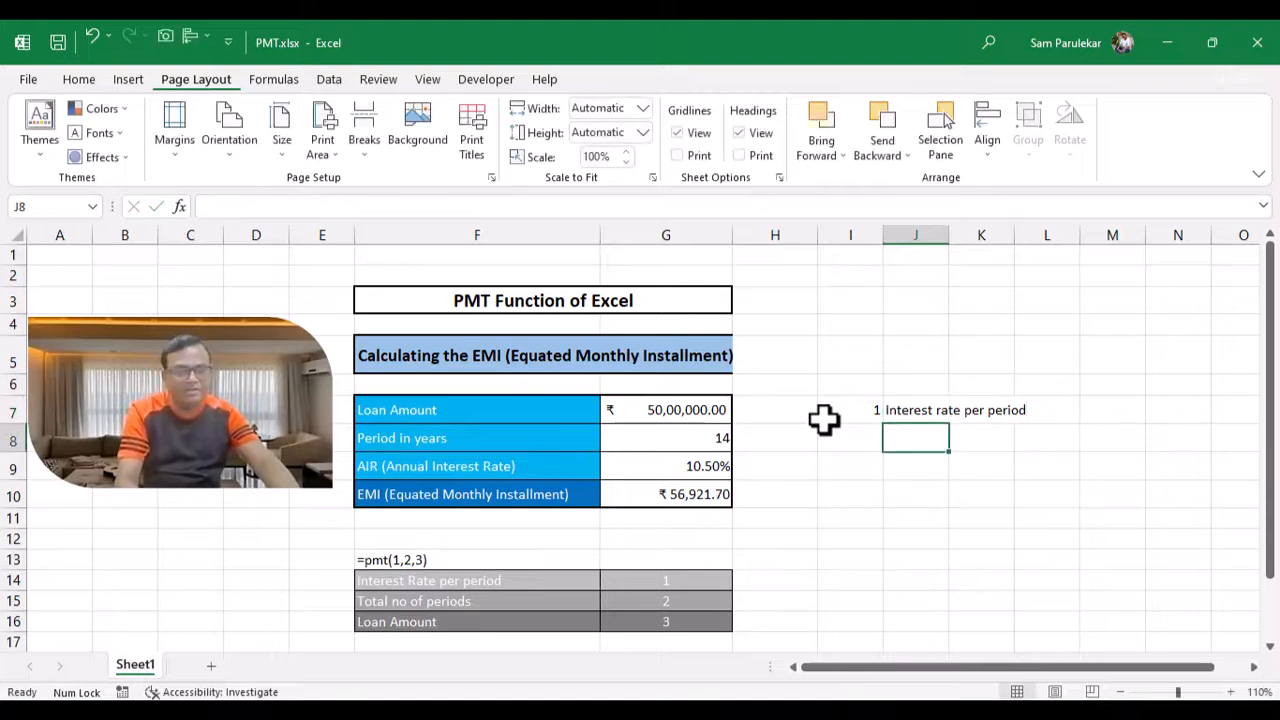
Step: Enter 2 in cell I8 and the label 'Total no of periods' in J8
key("Left")
type("2")
key("Right")
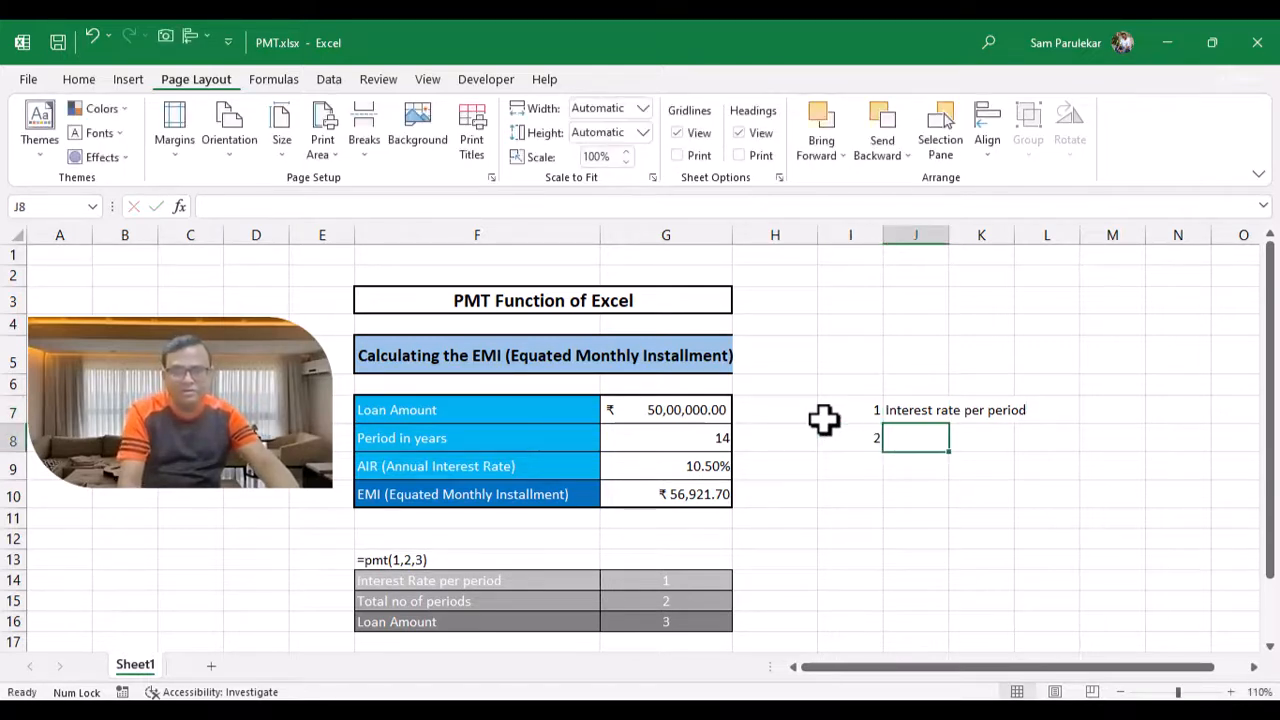
type("Total ")
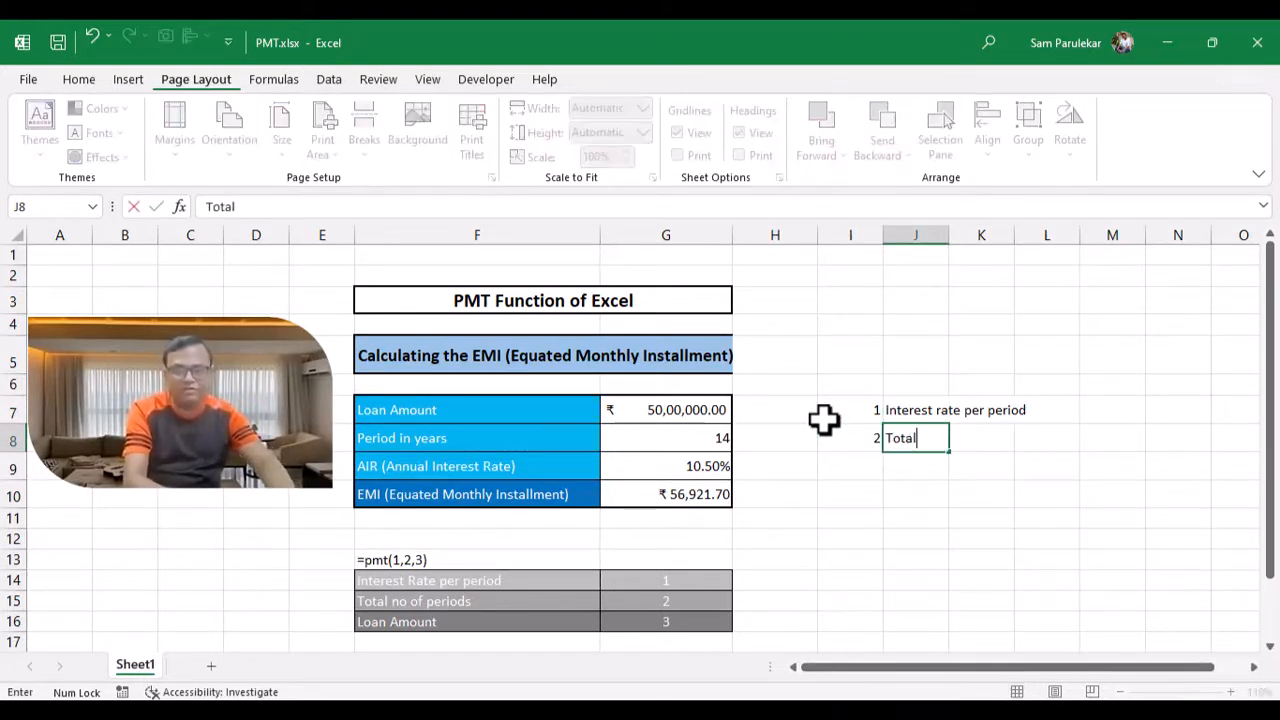
type("n")
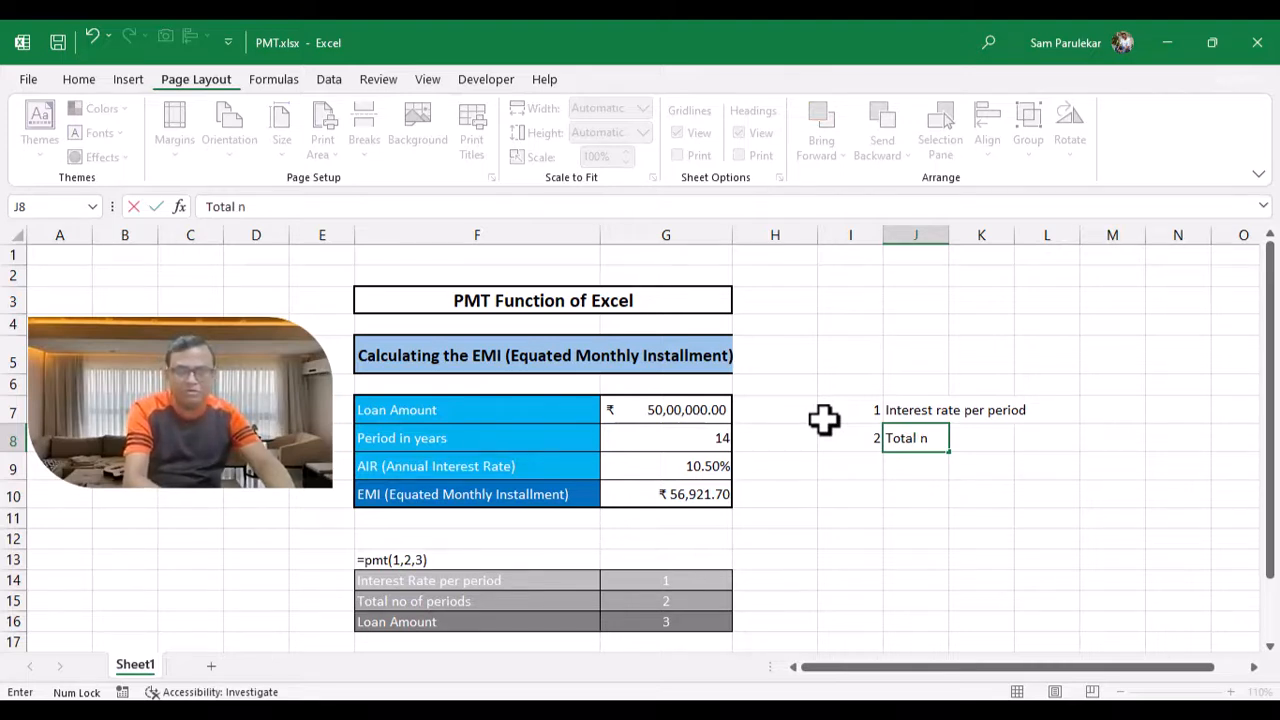
key("BackSpace")
type("no o")
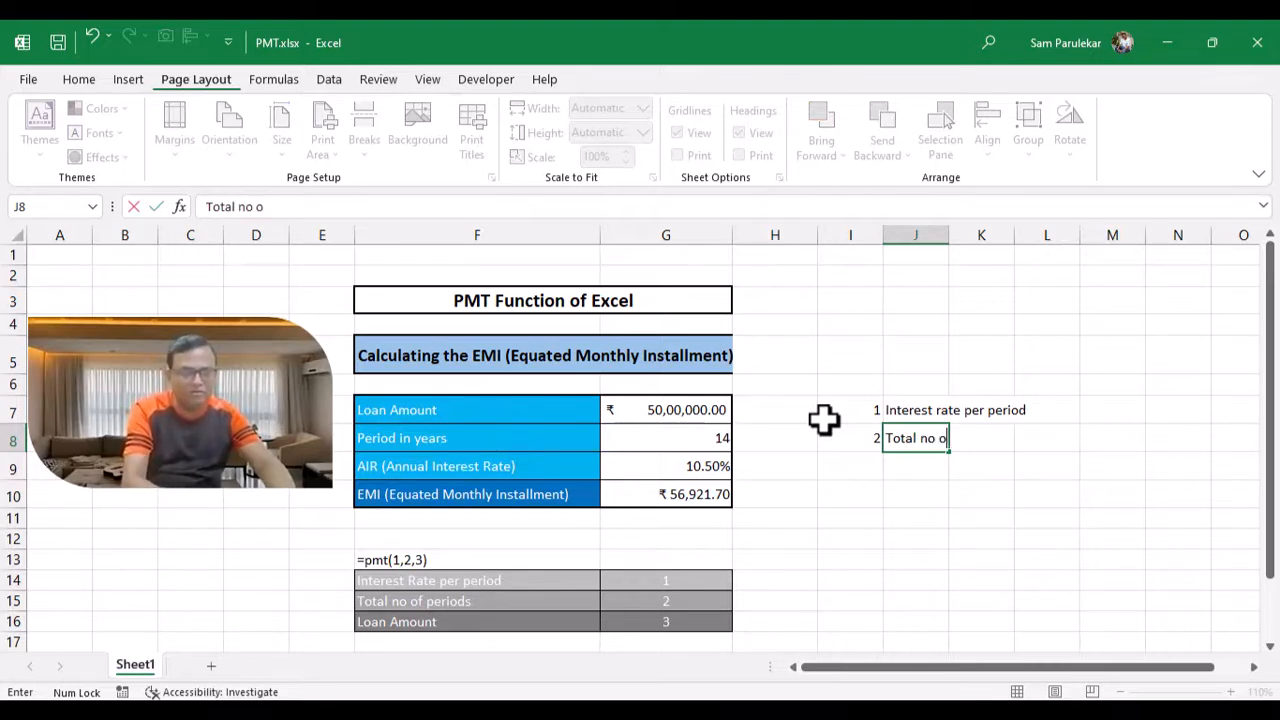
type("f periods")
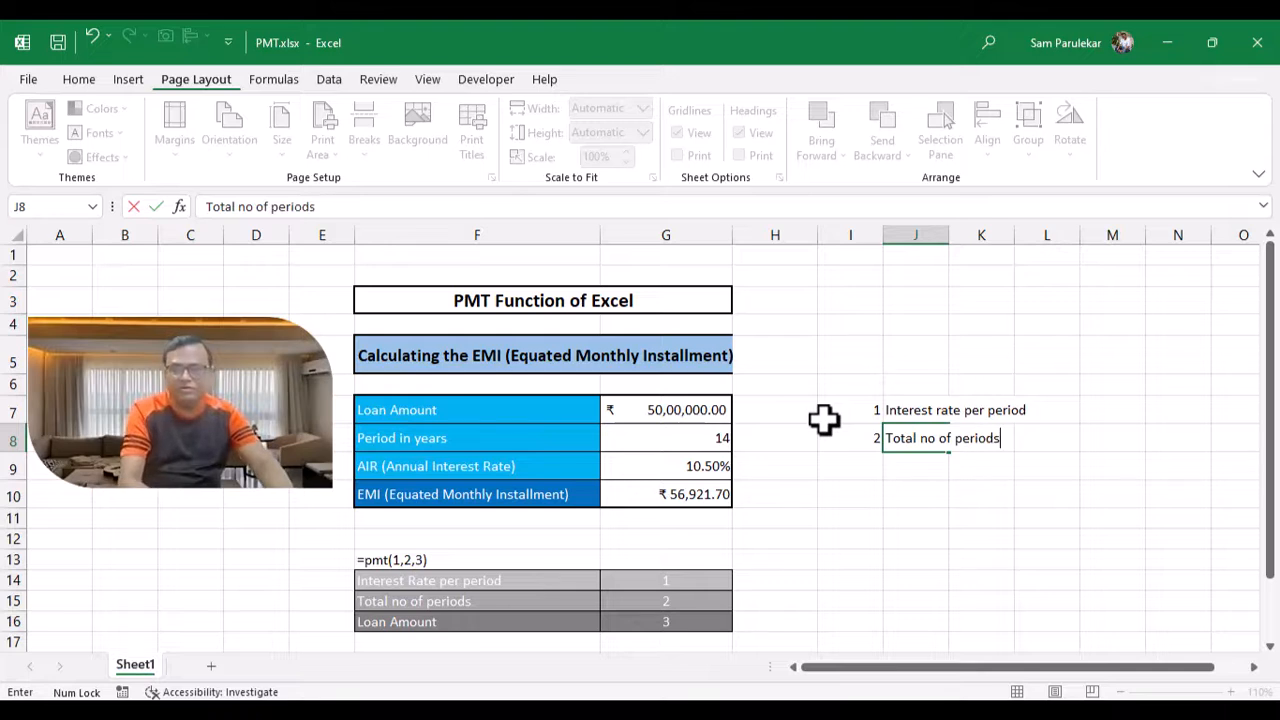
key("Return")
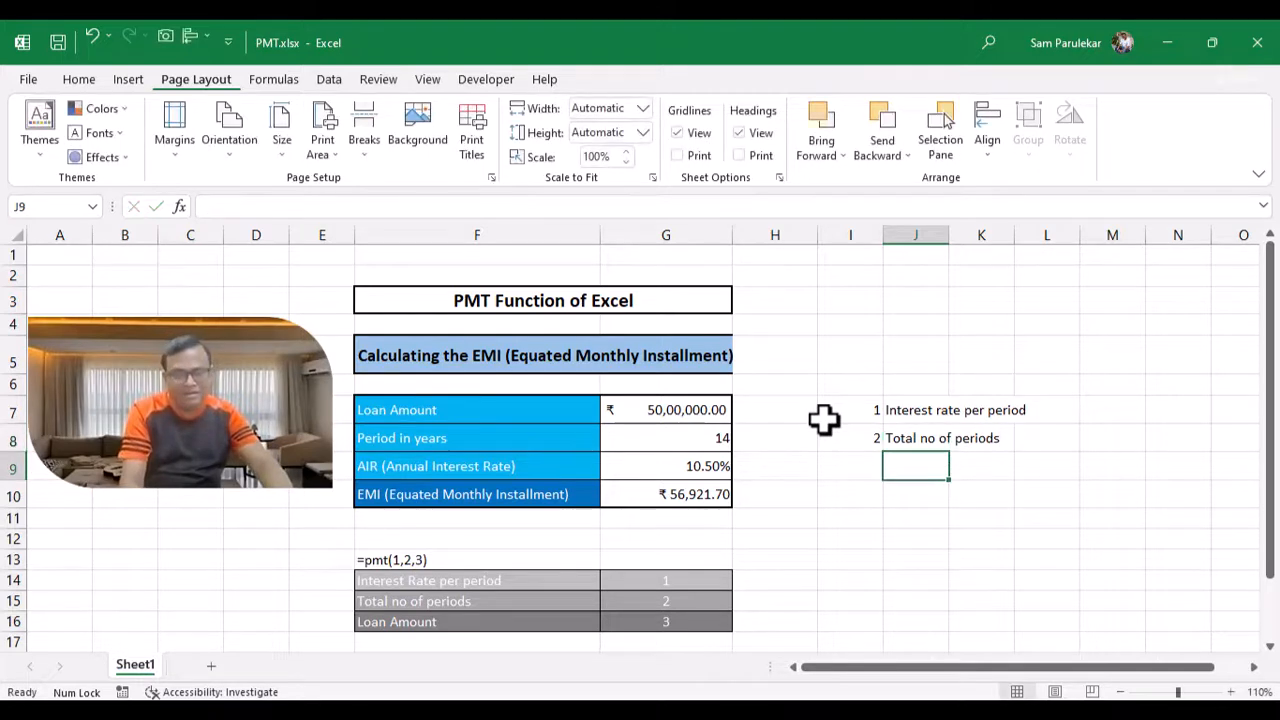
Step: Enter 3 in cell I9 and the label 'Loan Amount' in J9
key("Left")
type("3")
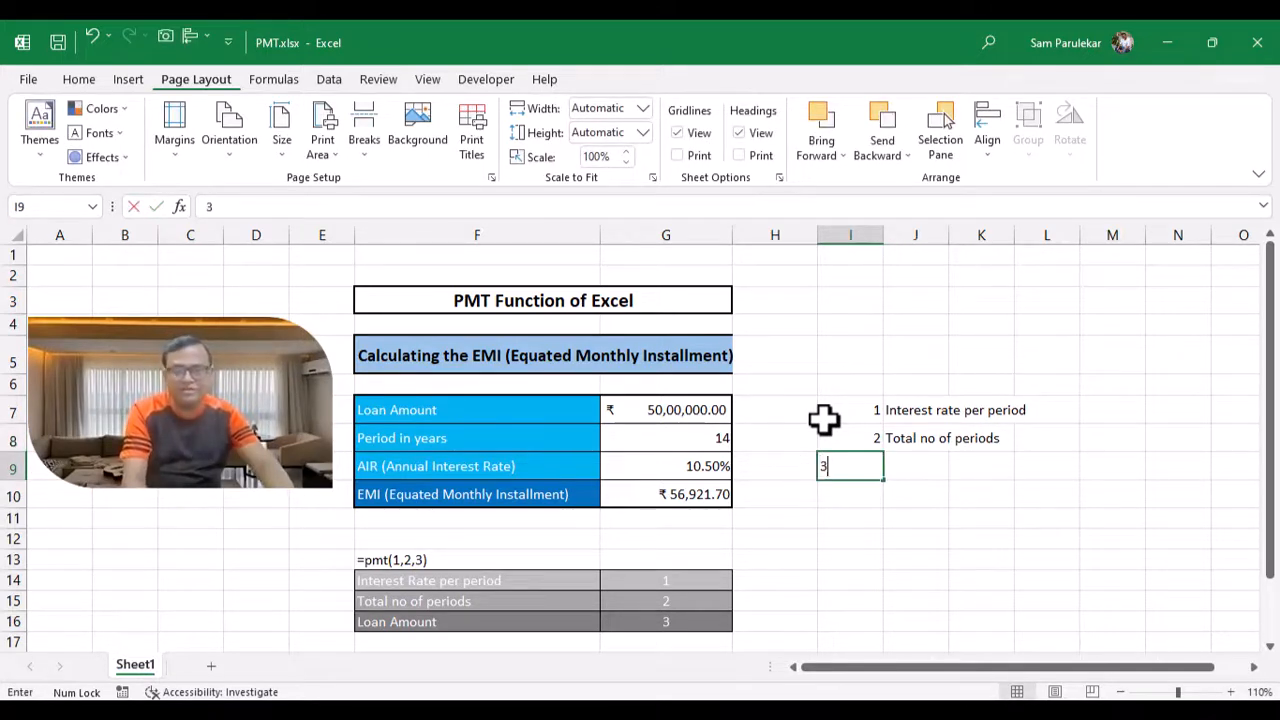
key("Tab")
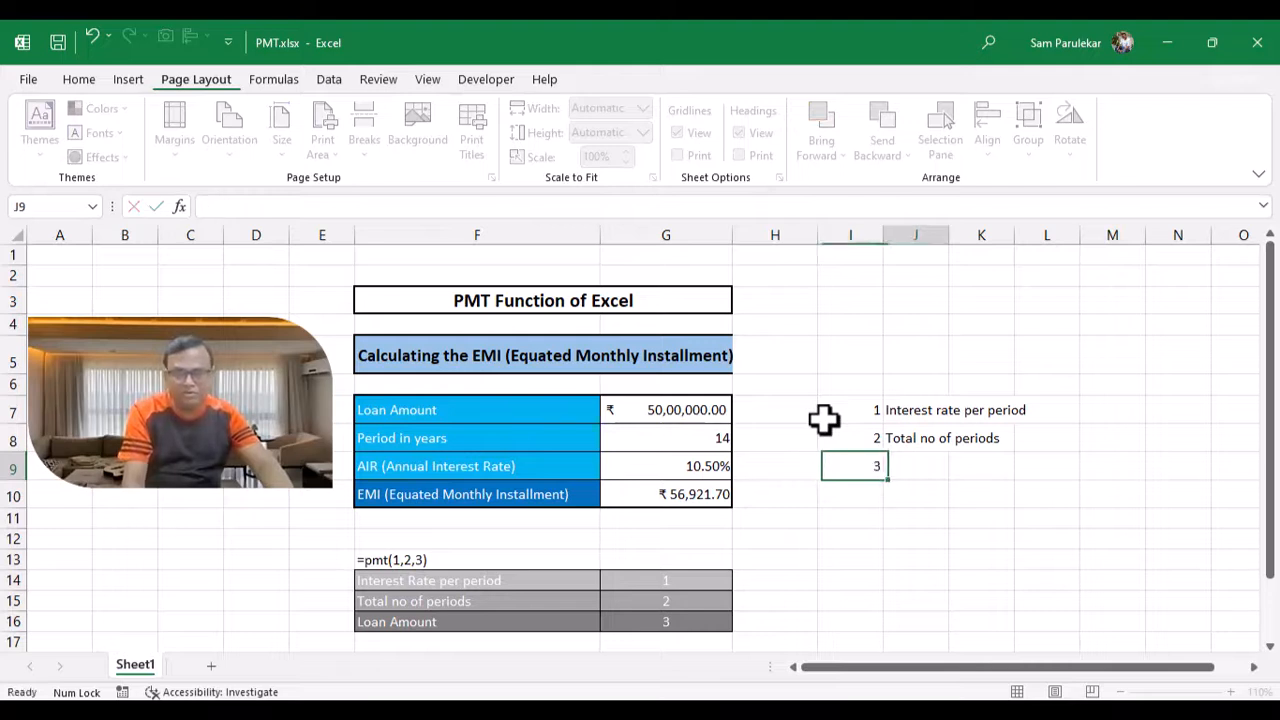
type("Loan")
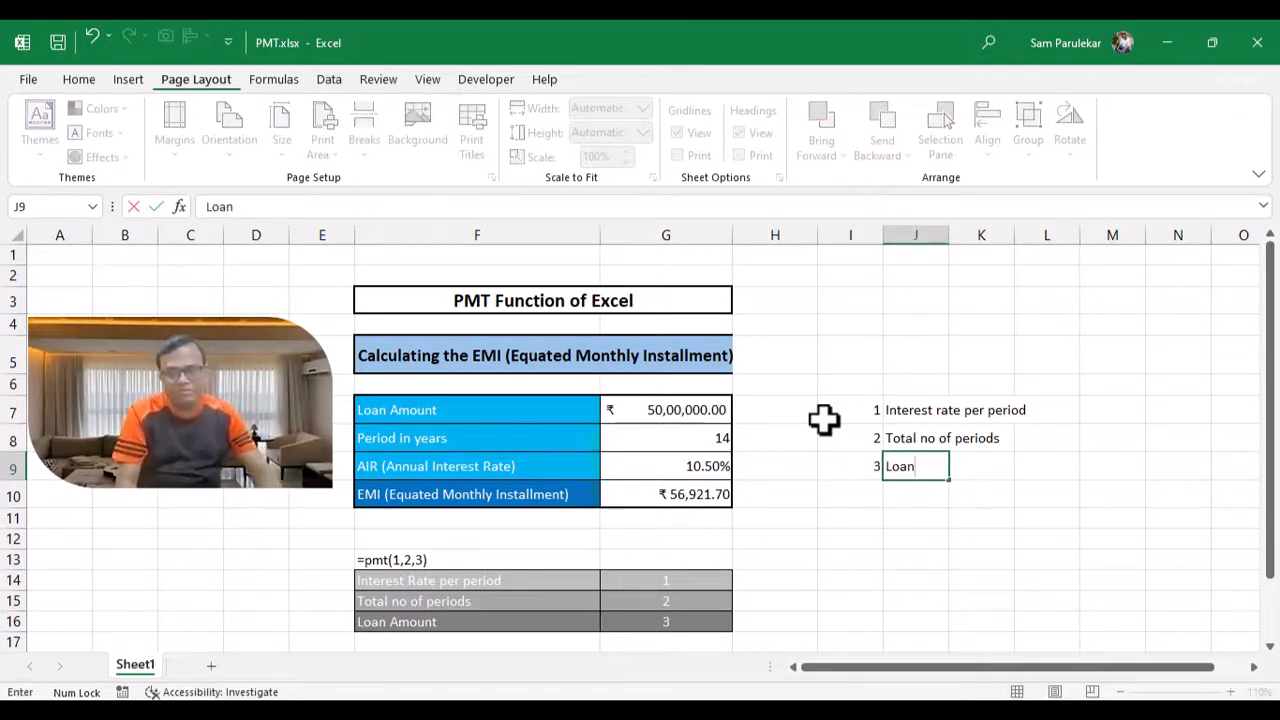
type(" Amount")
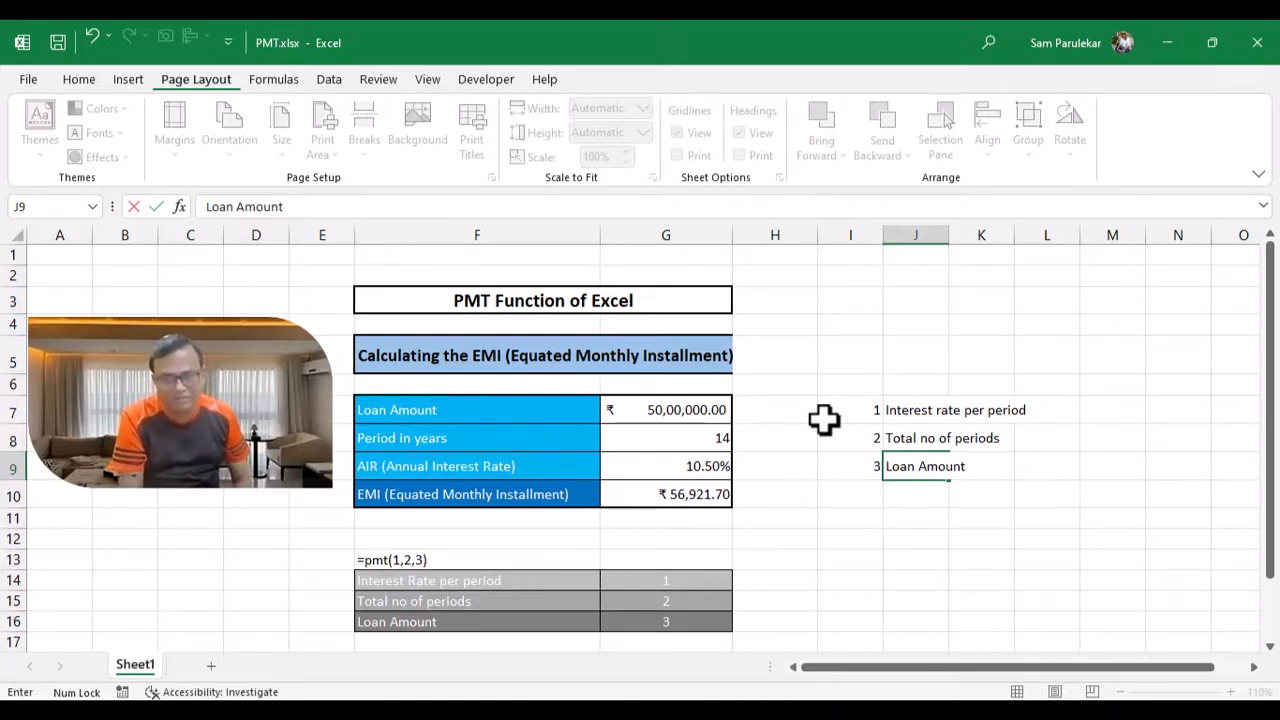
key("Return")
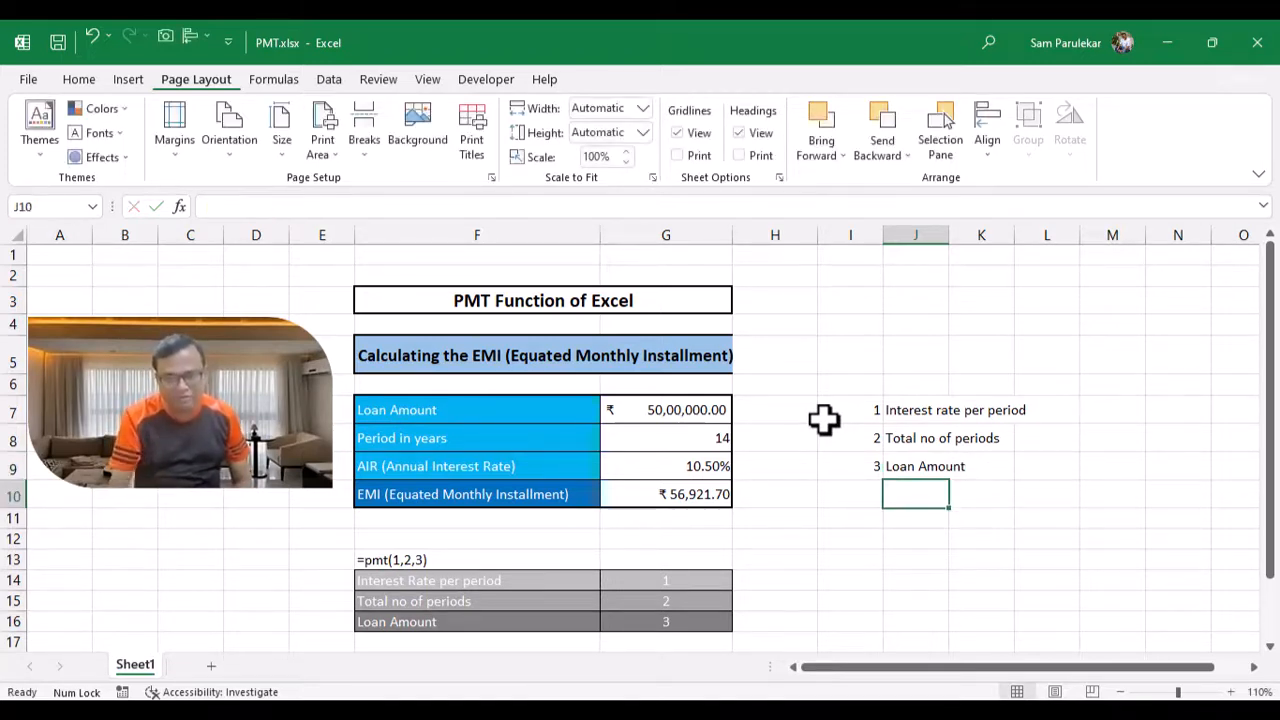
Step: Remove the minus sign before G7 in the EMI cell's PMT formula
left_click(686, 498)
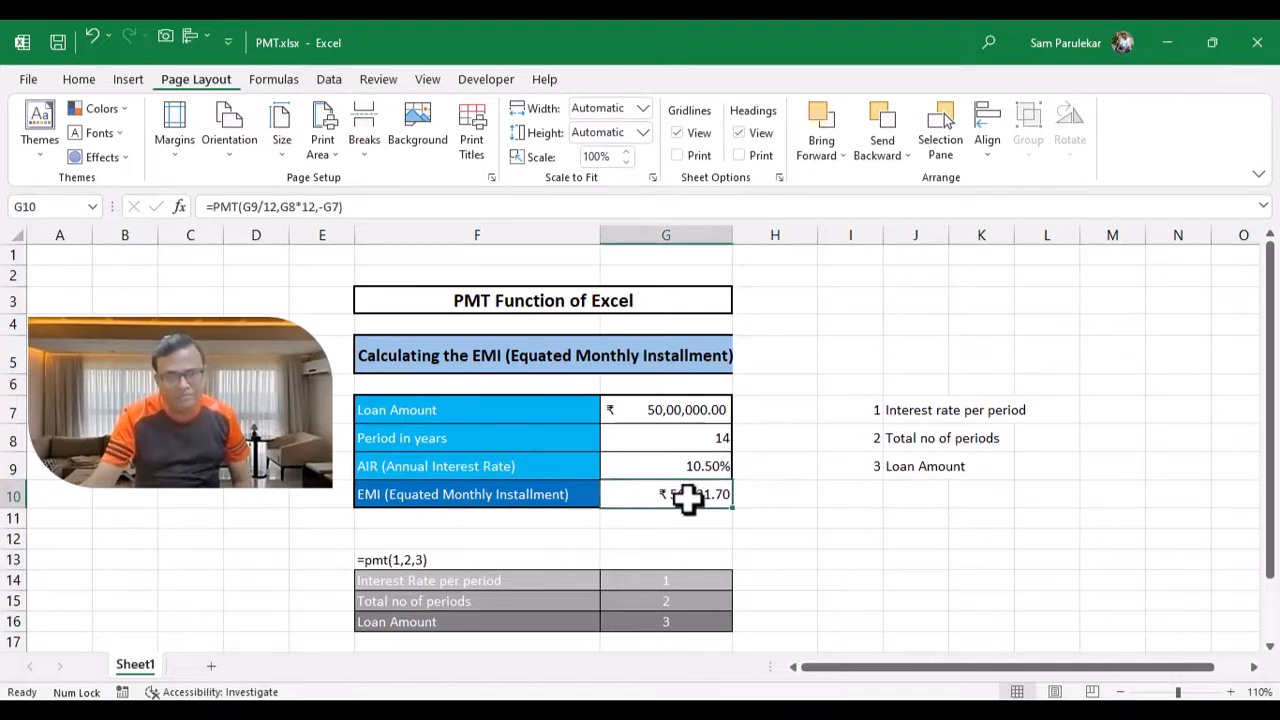
left_click(325, 206)
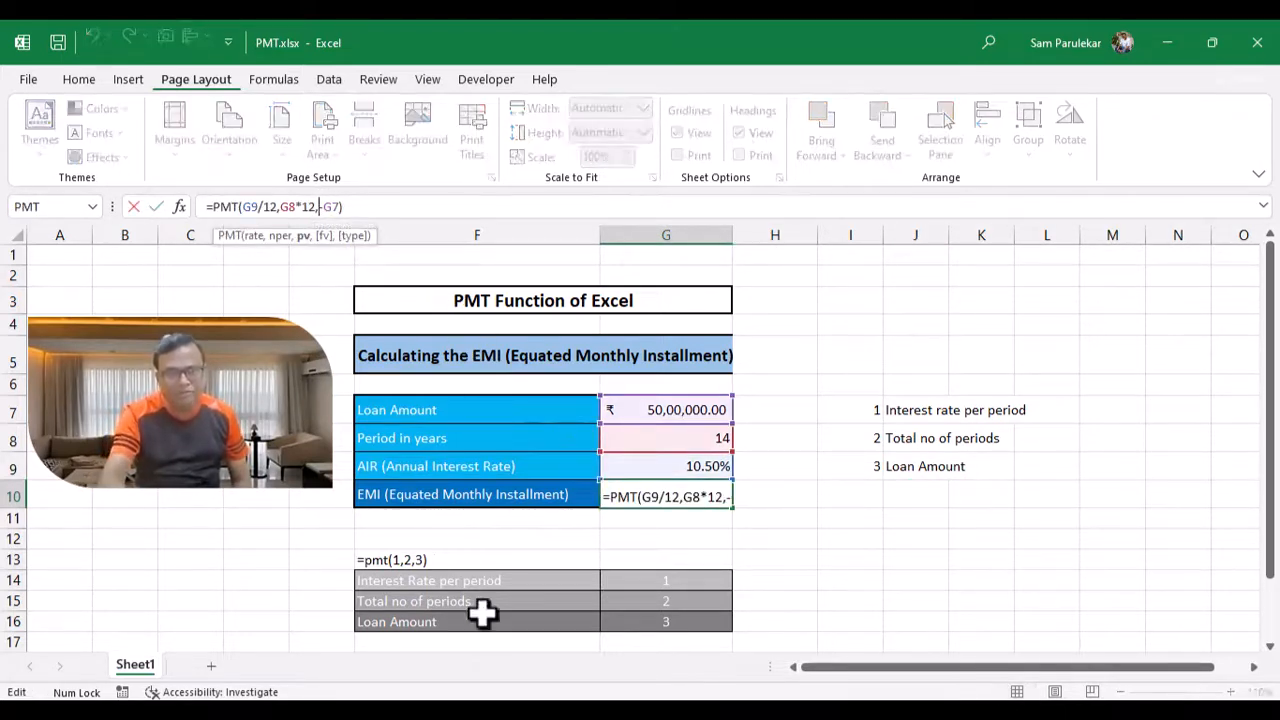
key("BackSpace")
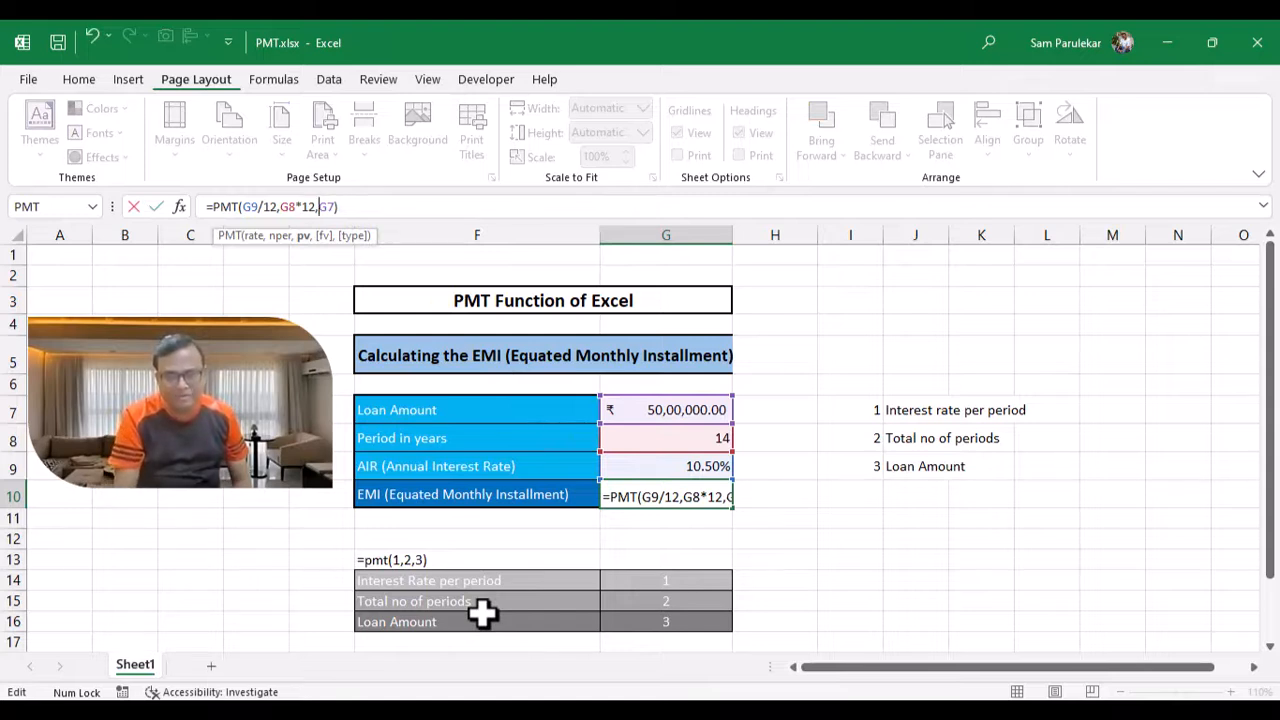
key("Return")
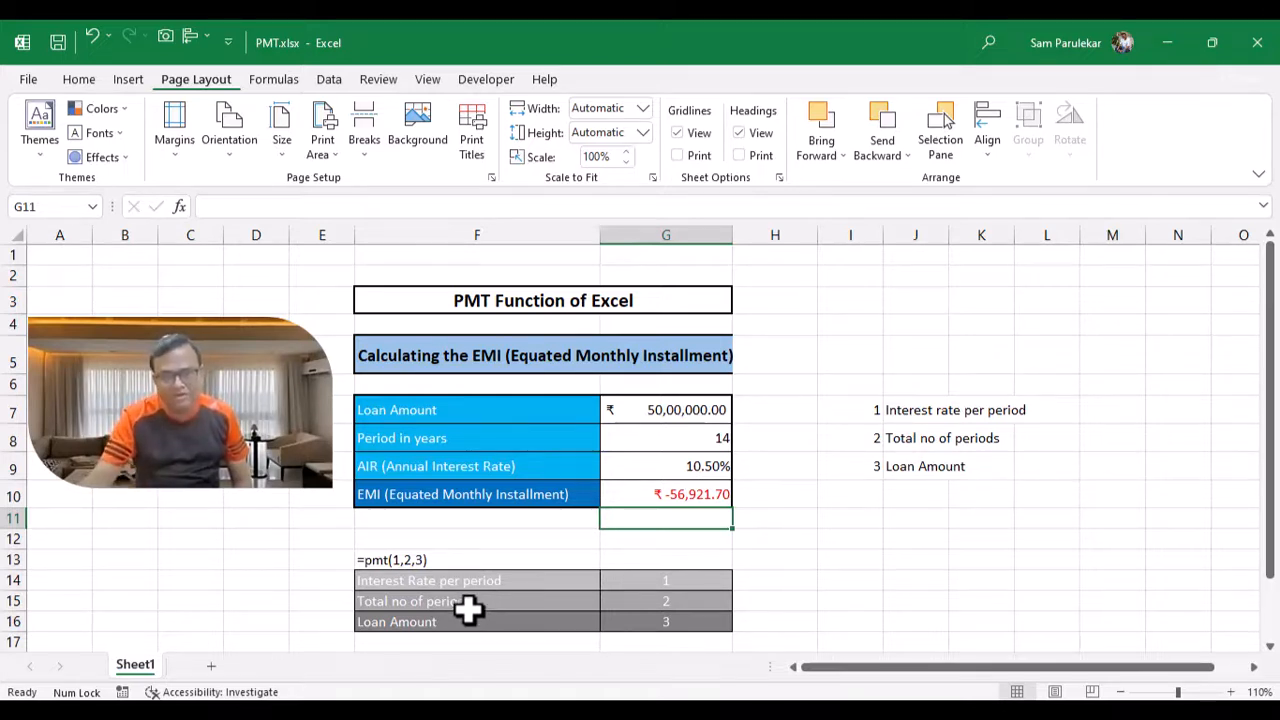
Step: Restore the minus sign before G7 in the EMI cell's PMT formula
left_click(646, 497)
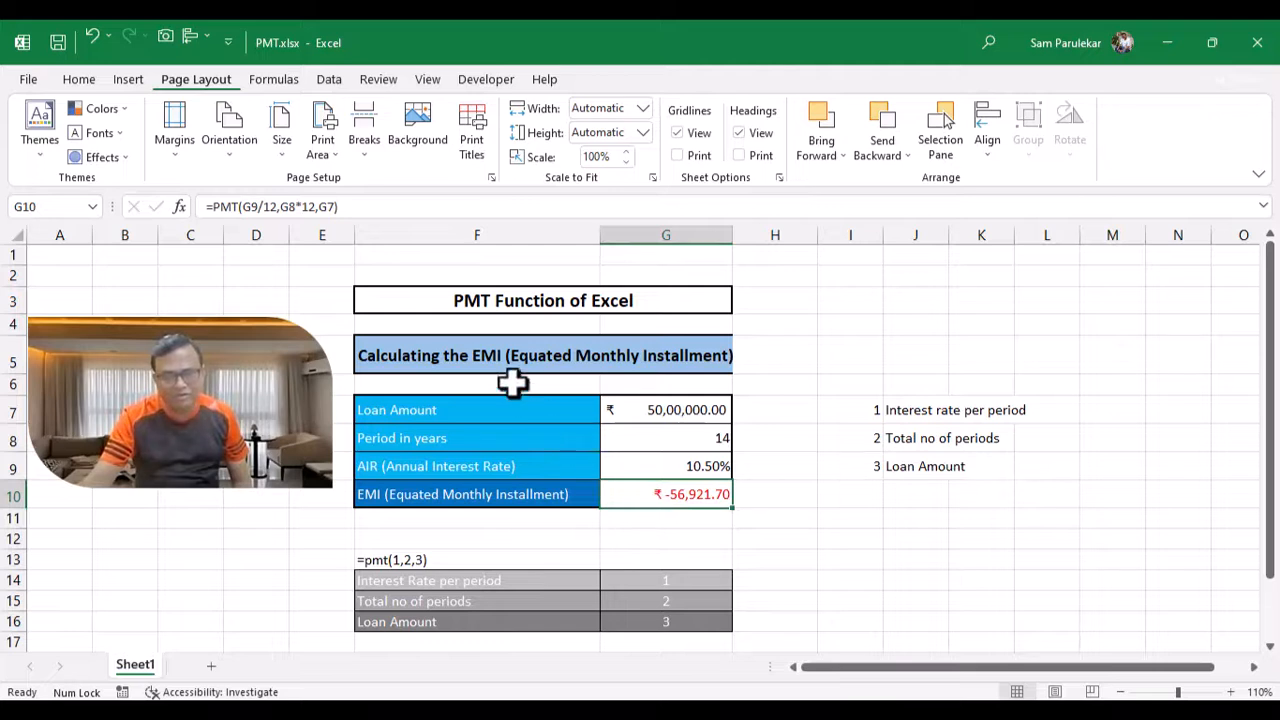
left_click(322, 207)
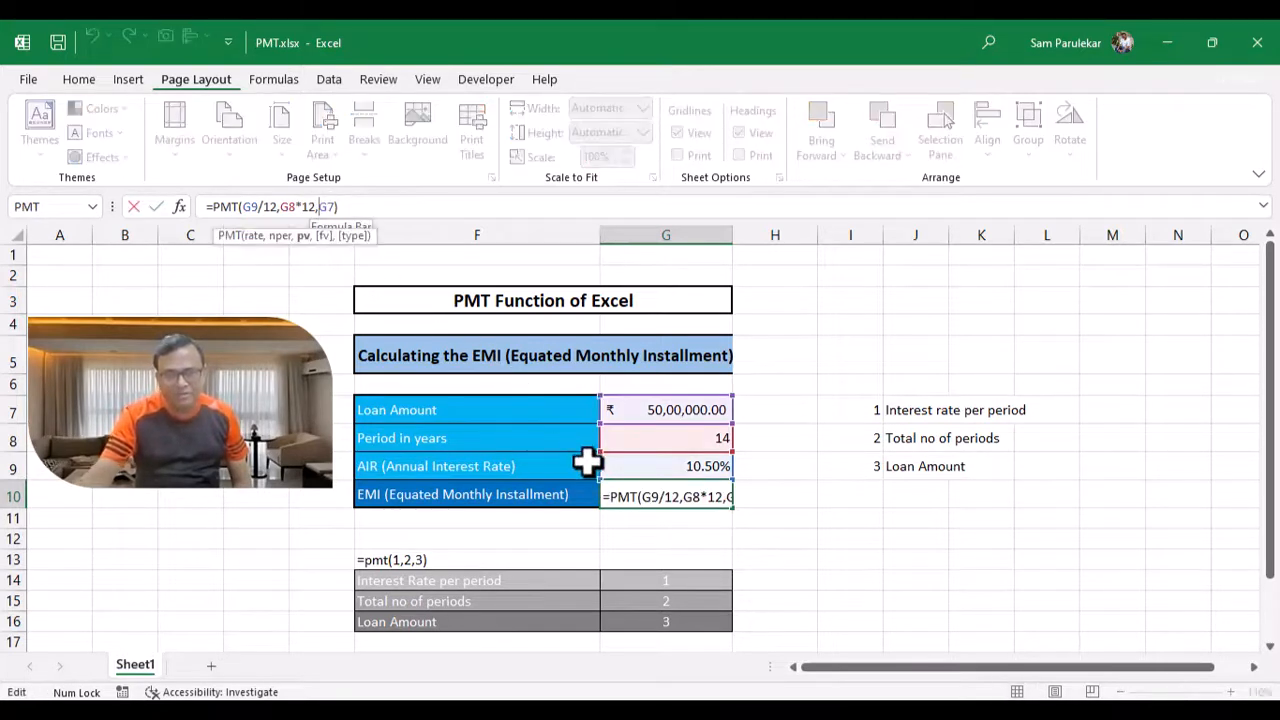
type("-")
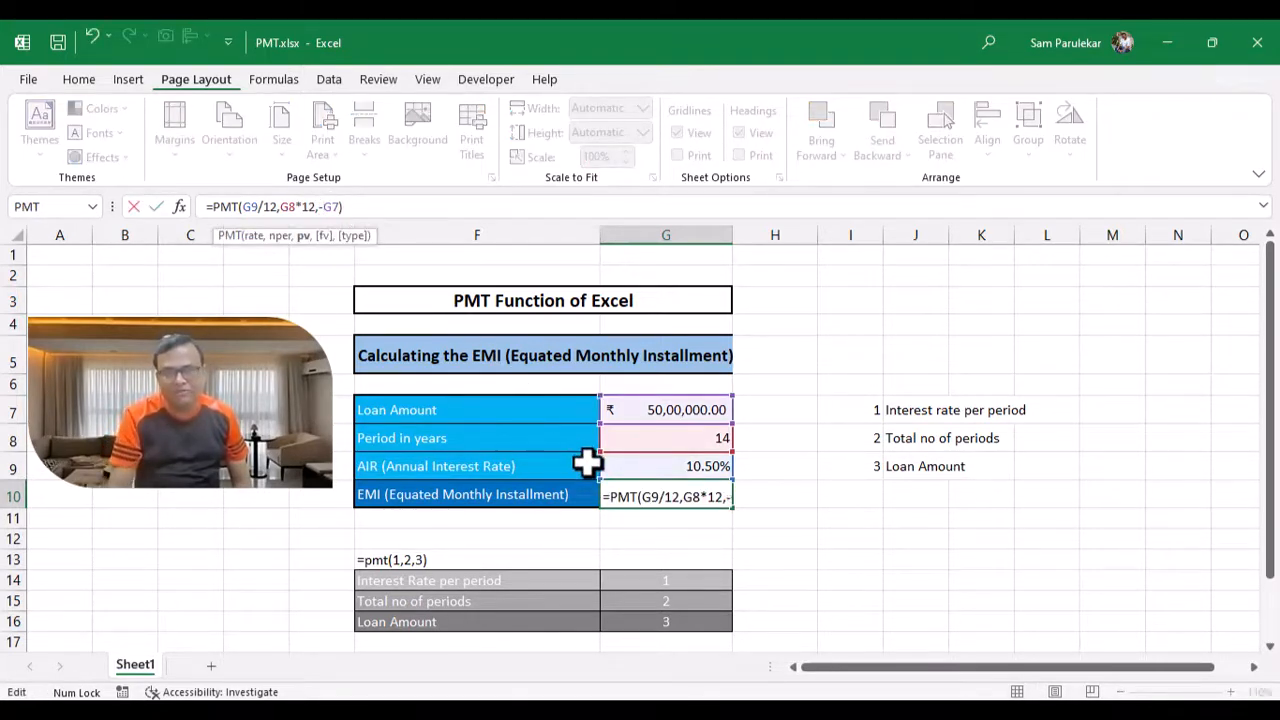
key("Return")
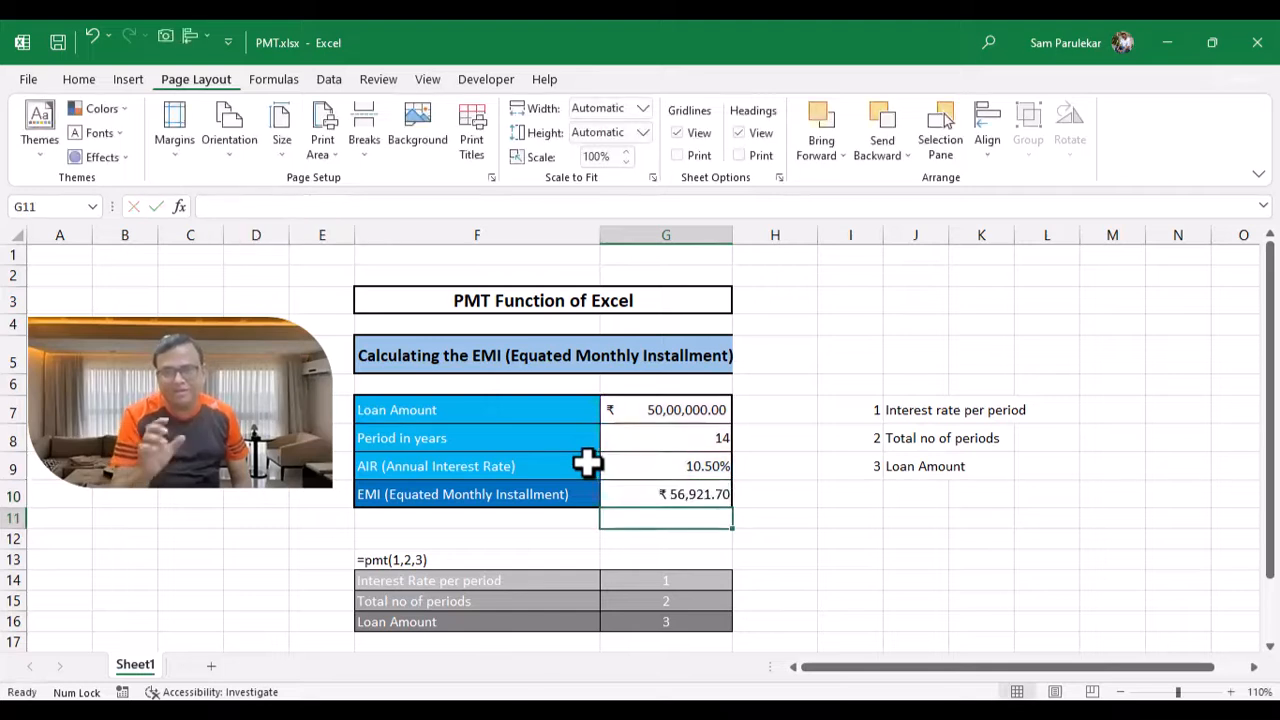